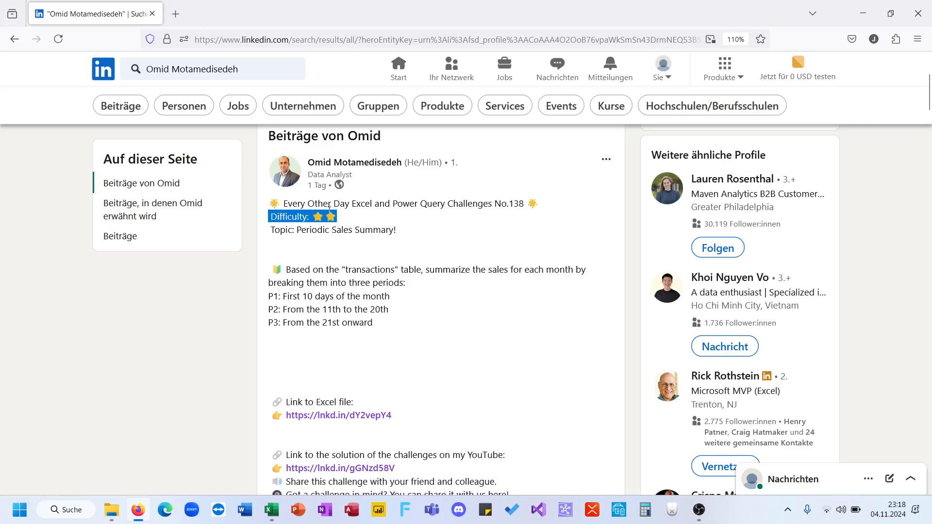
Review the Challenge 138 post's sample tables and its comments, and switch to the challenge workbook in Excel
scroll(329, 213, down, 12)
scroll(329, 213, up, 6)
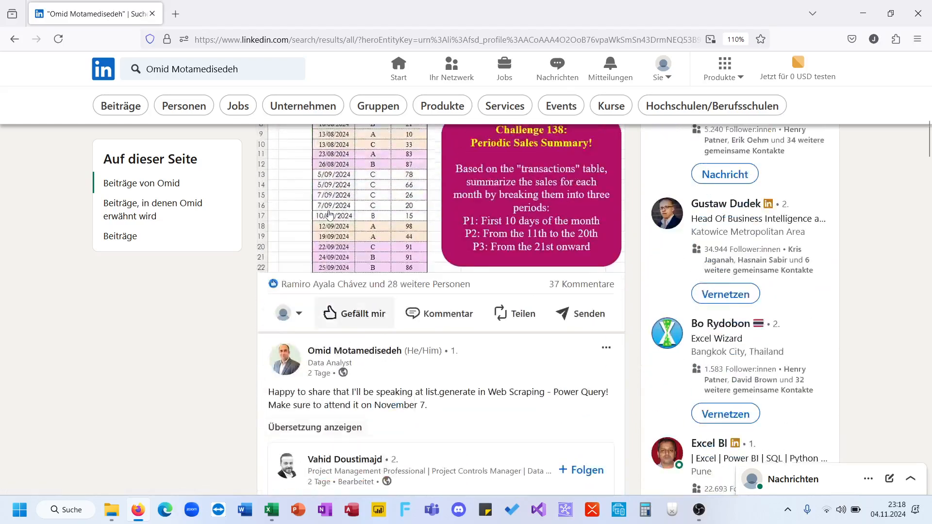
click(557, 361)
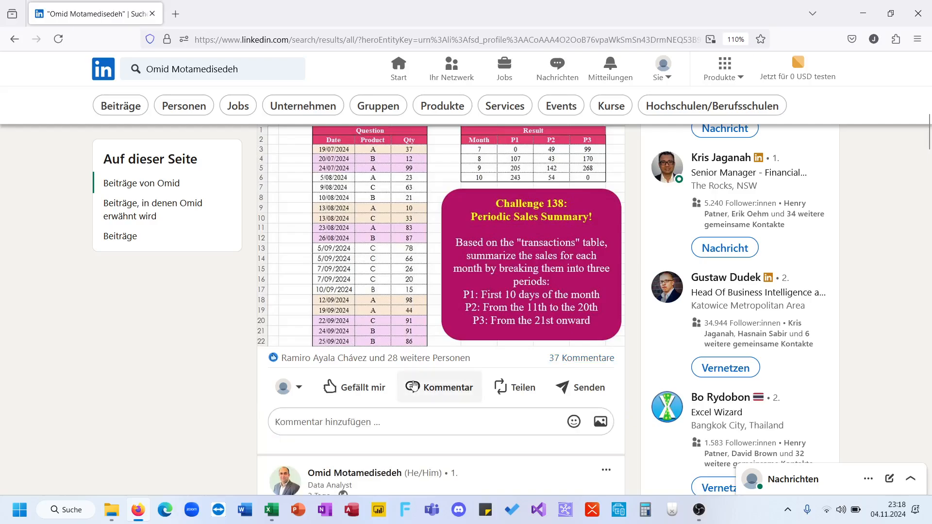
scroll(535, 364, down, 6)
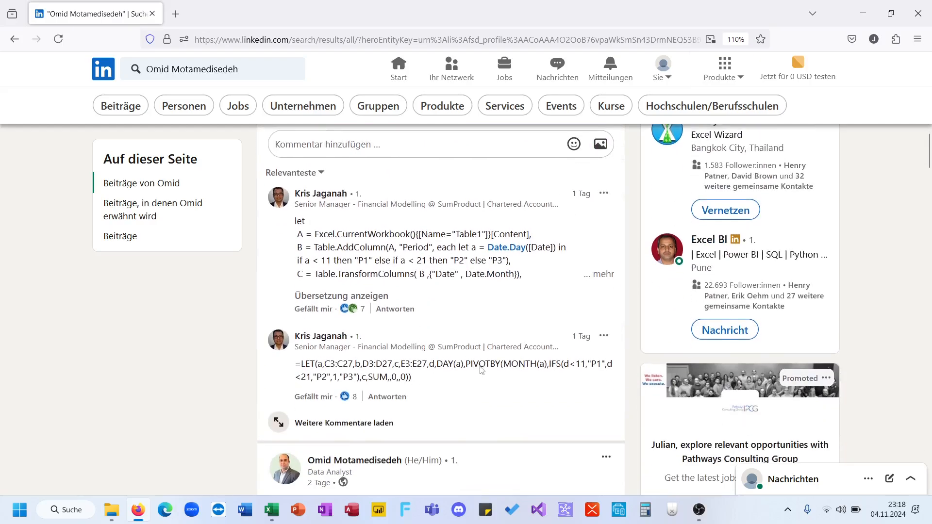
scroll(491, 365, up, 12)
click(863, 23)
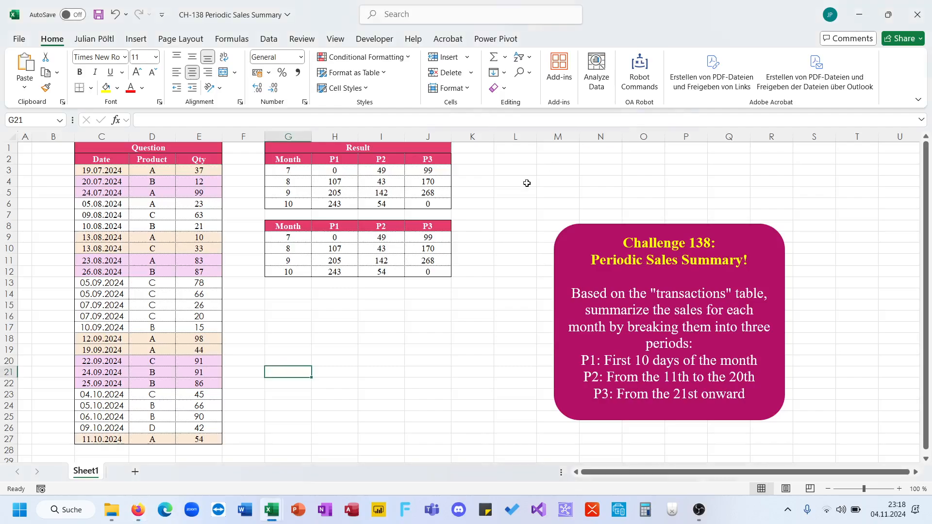
Start a LET formula in G15 that defines D as the dates C3:C27 and Q as the quantities E3:E27
click(309, 305)
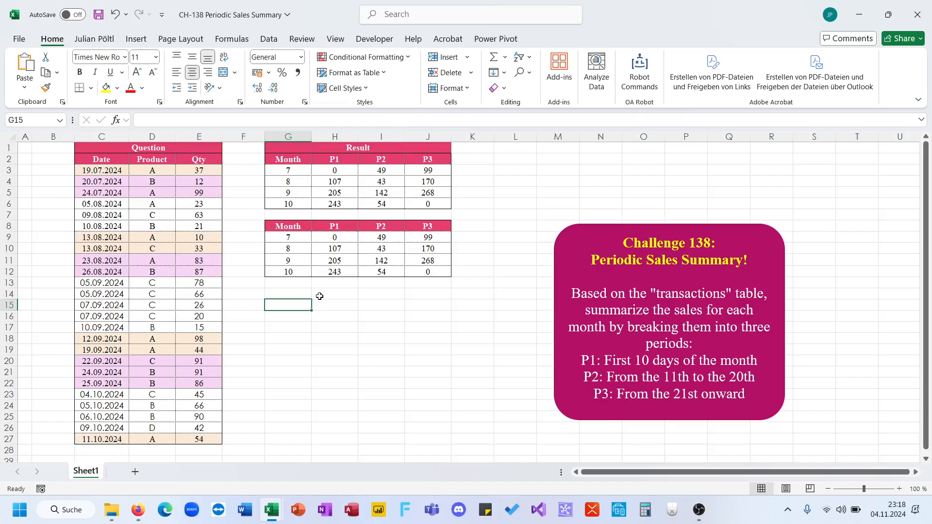
text(=LeT()
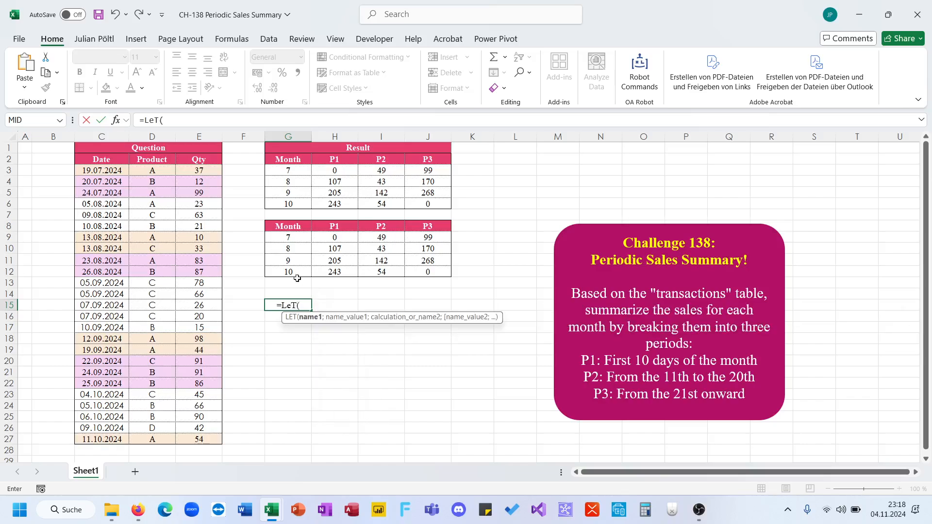
text(D;)
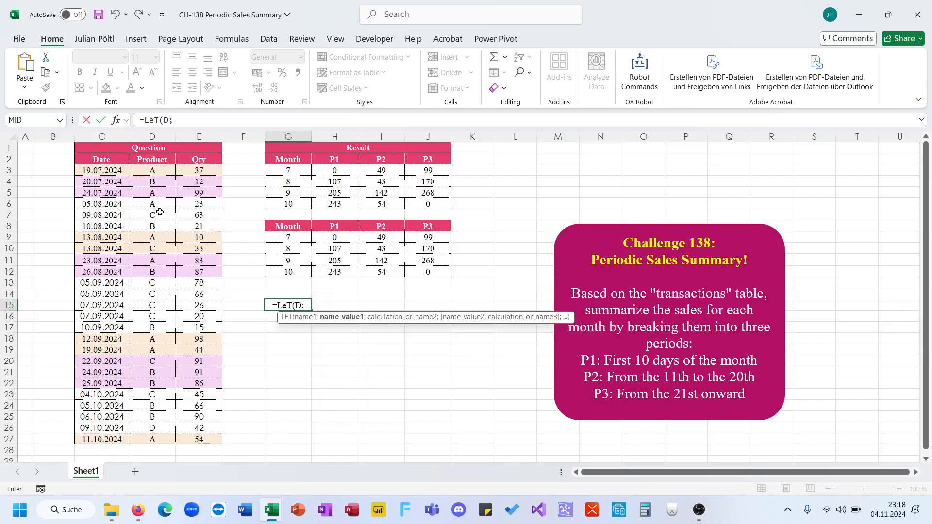
click(116, 171)
key(ctrl+shift+Down)
text(;)
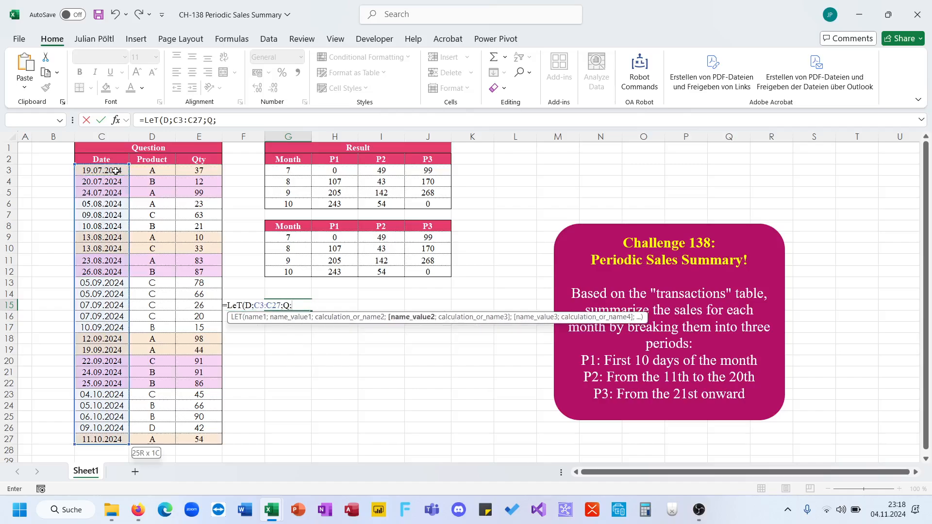
text(Q)
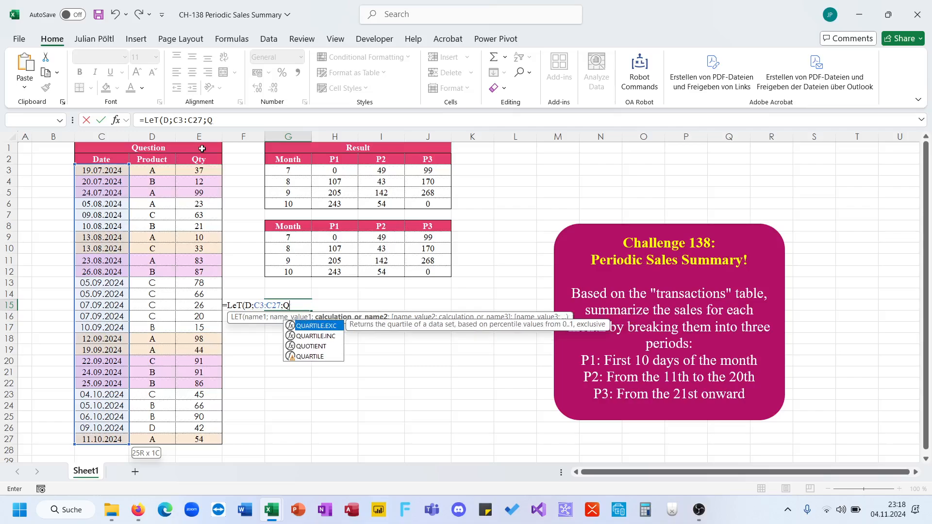
text(;)
click(200, 171)
key(ctrl+shift+Down)
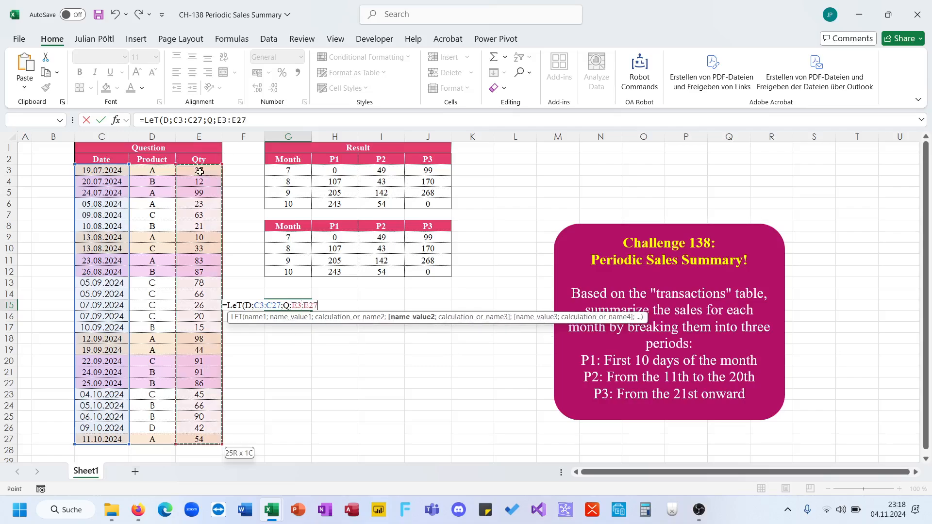
Add the variables M as MONTH(D) and DY as DAY(D) to the LET formula
text(;M)
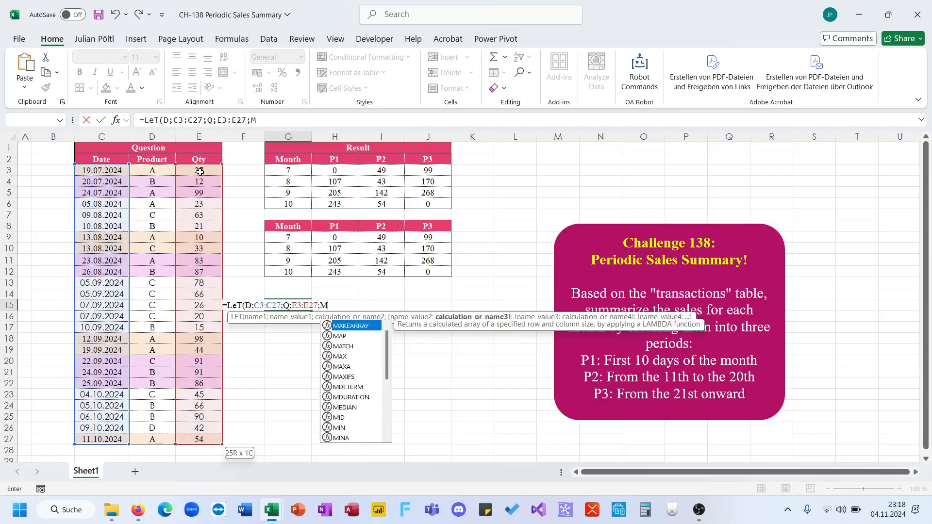
text(;MON)
key(Tab)
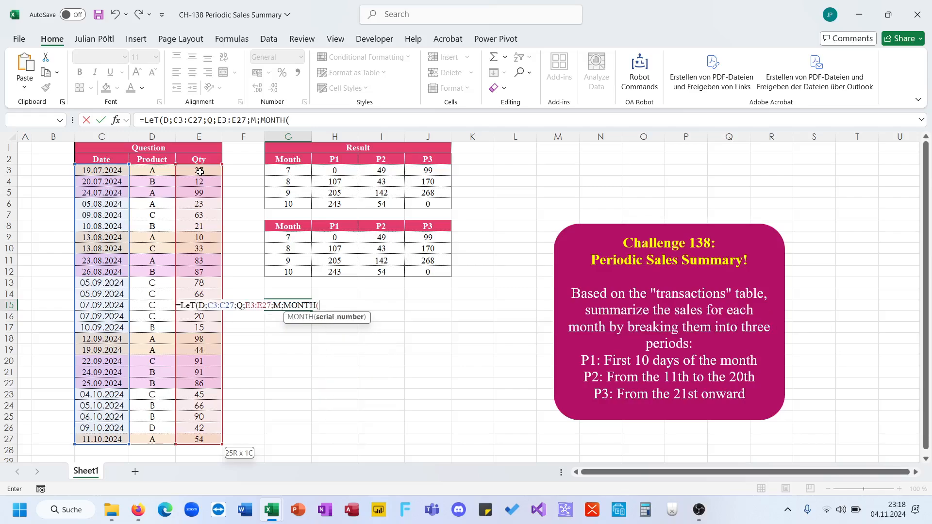
text(D)
text();)
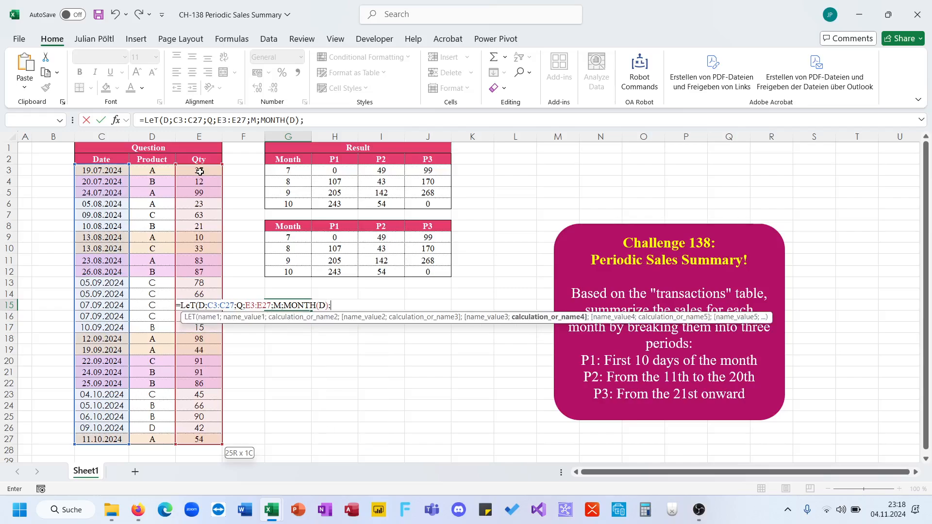
text(DY;DAY()
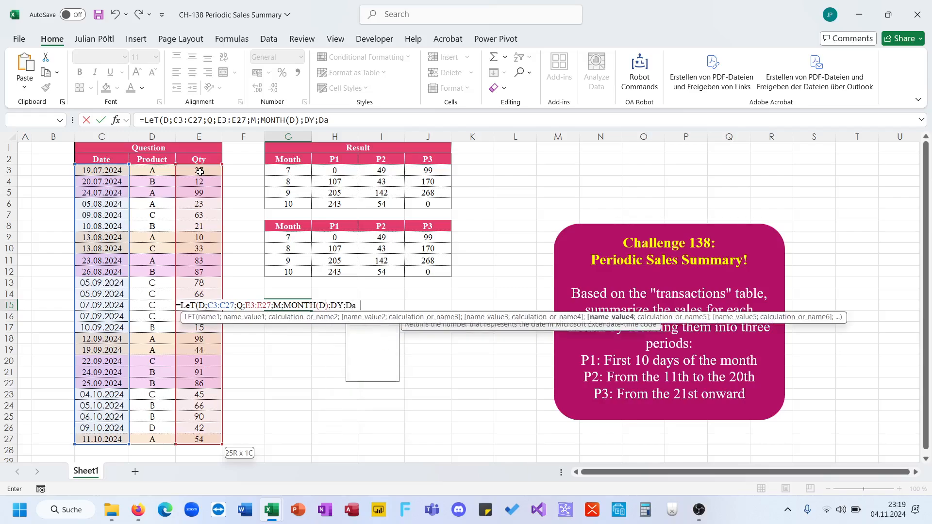
text(D);)
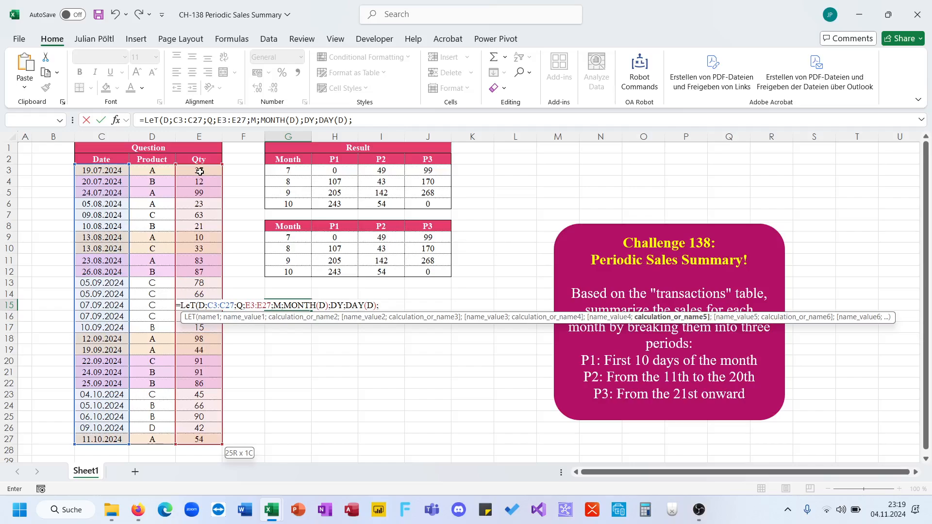
Define U as UNIQUE(M), make the LET formula return U, and commit it in G15
text(U;UNi)
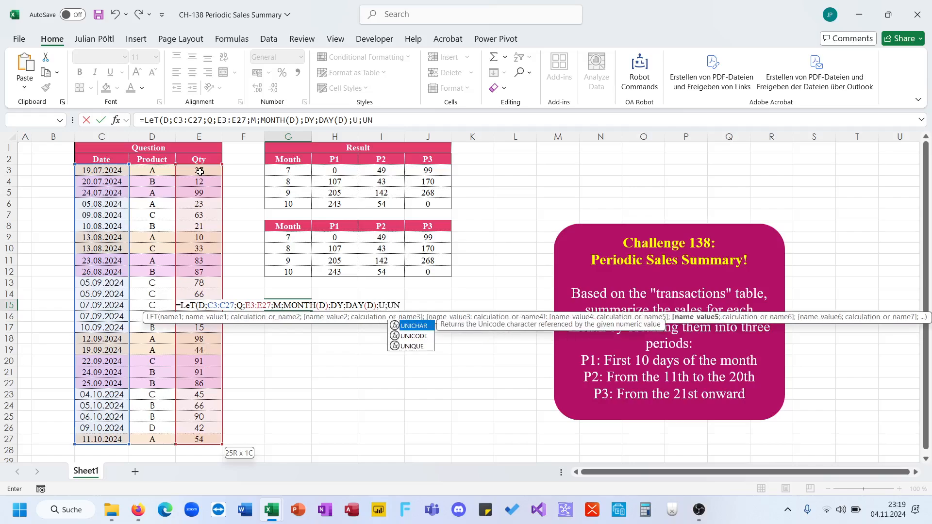
key(Down)
key(Down)
key(Tab)
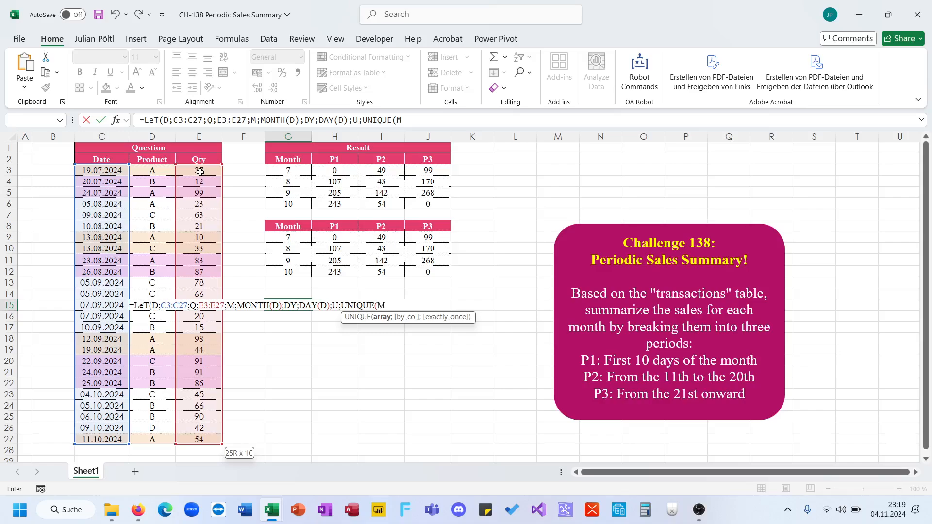
text(M);U))
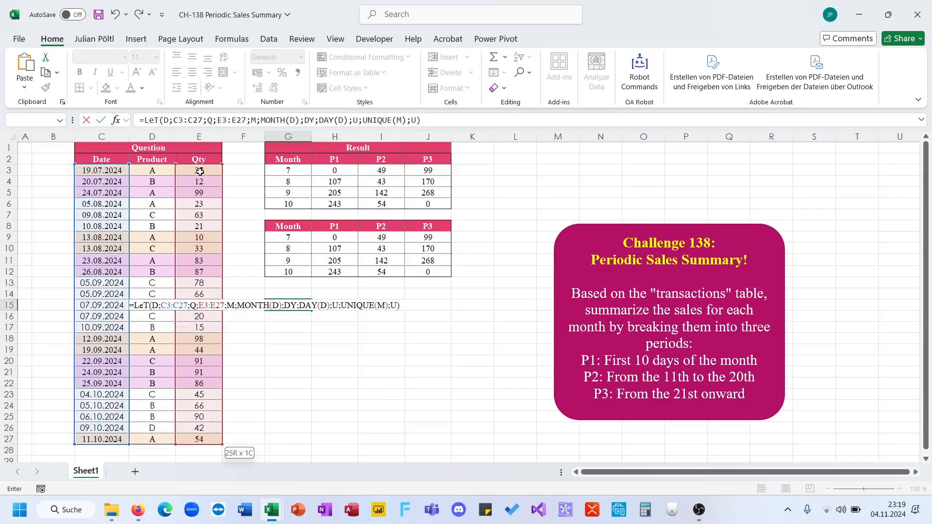
key(Return)
key(Up)
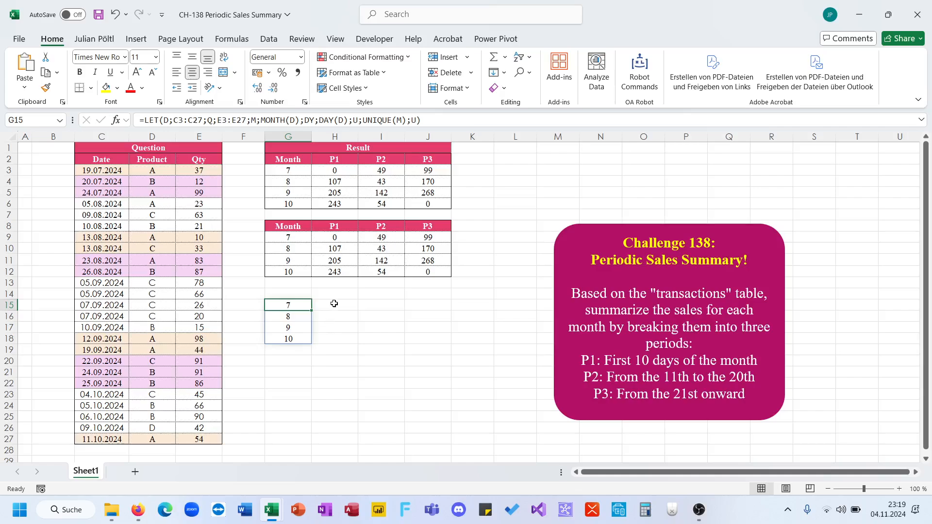
drag(334, 303, 414, 309)
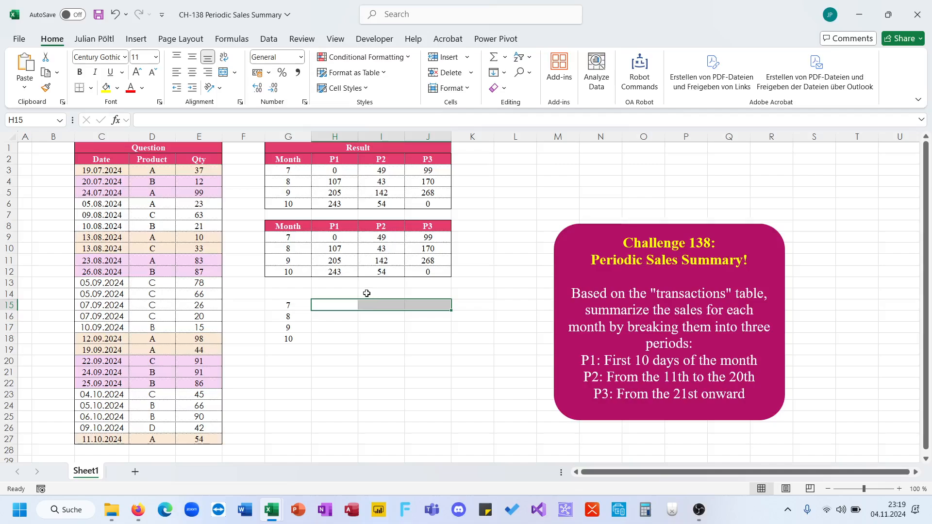
click(336, 306)
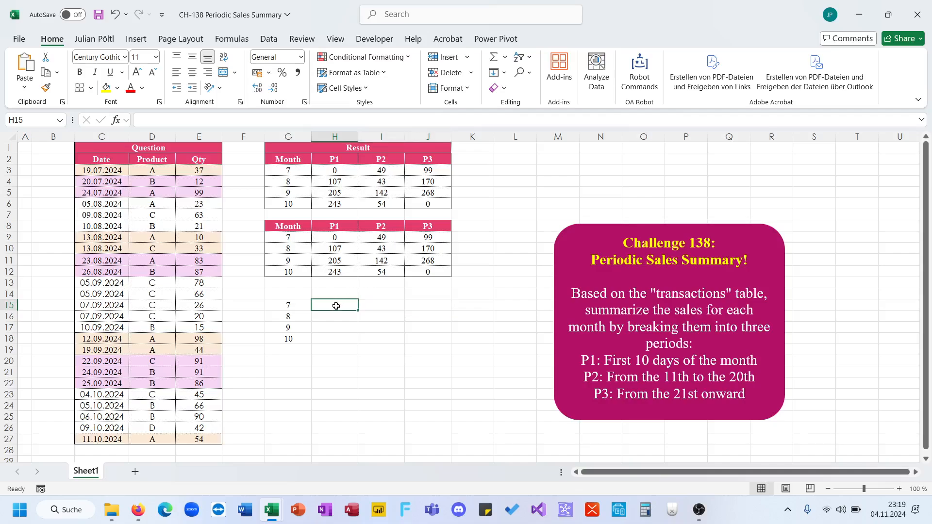
text(=sum)
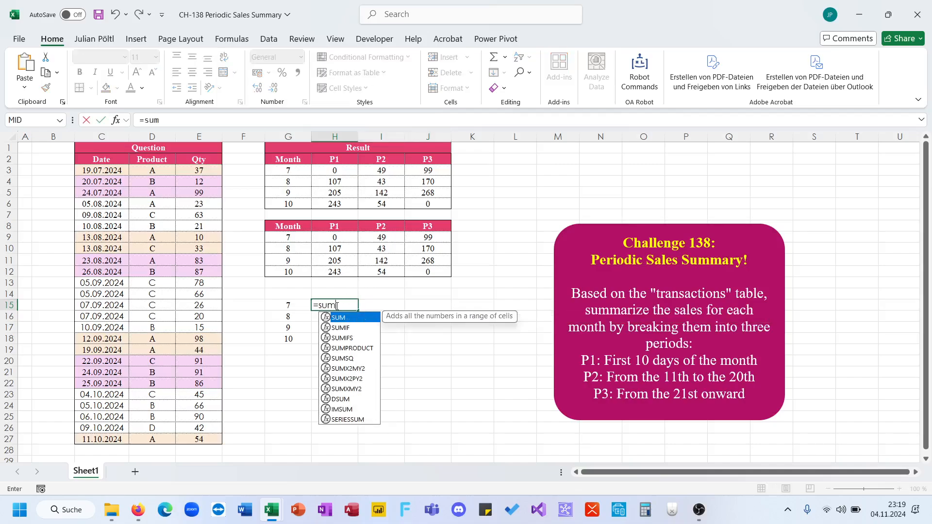
key(Down)
key(Down)
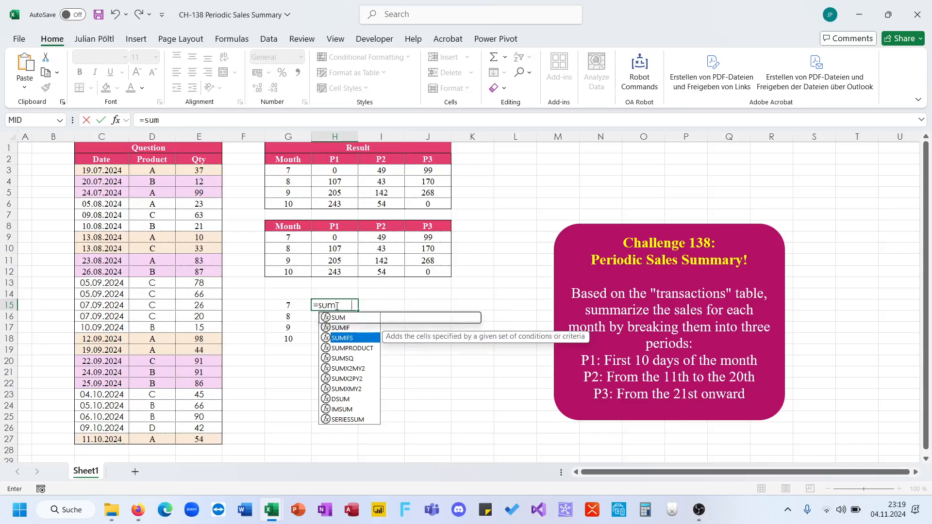
key(Tab)
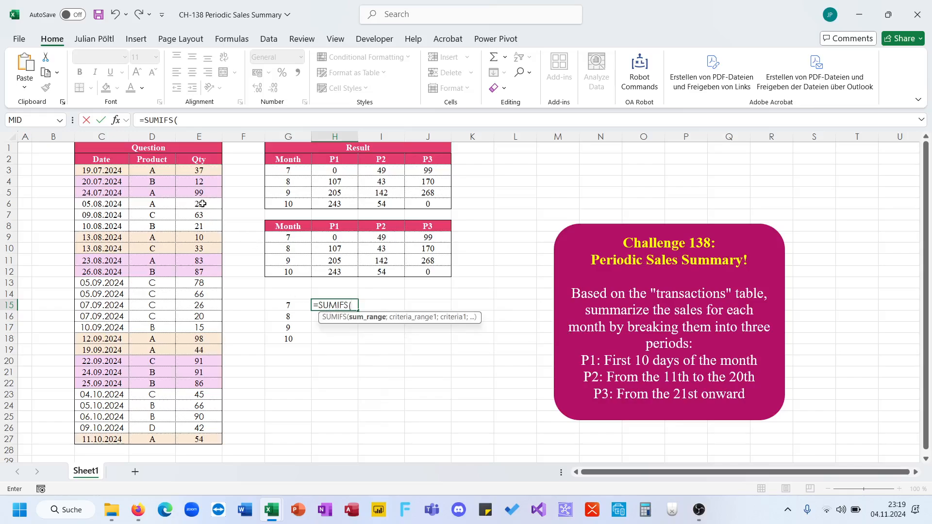
key(Escape)
Enter =MONTH(C3:C27) in B3 as a helper column beside the dates
click(66, 168)
text(=mon)
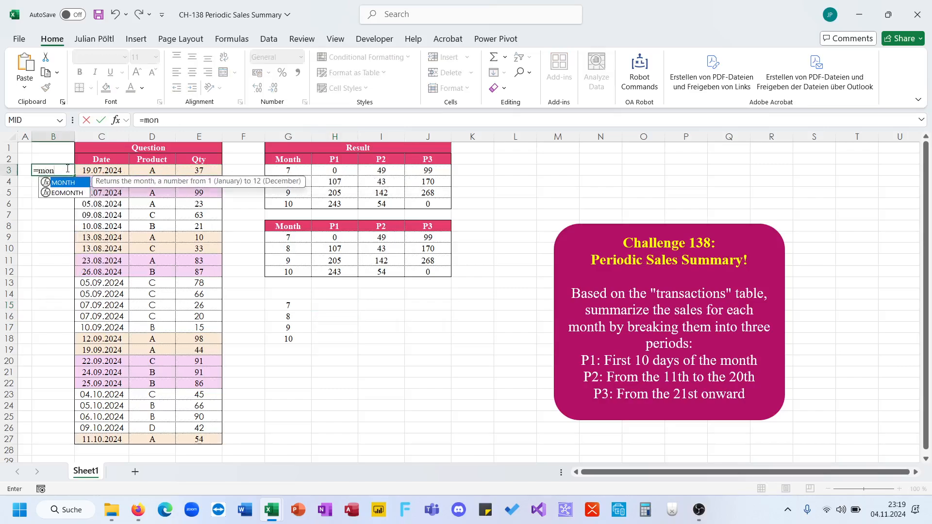
key(Tab)
key(Right)
key(ctrl+shift+Down)
key(Return)
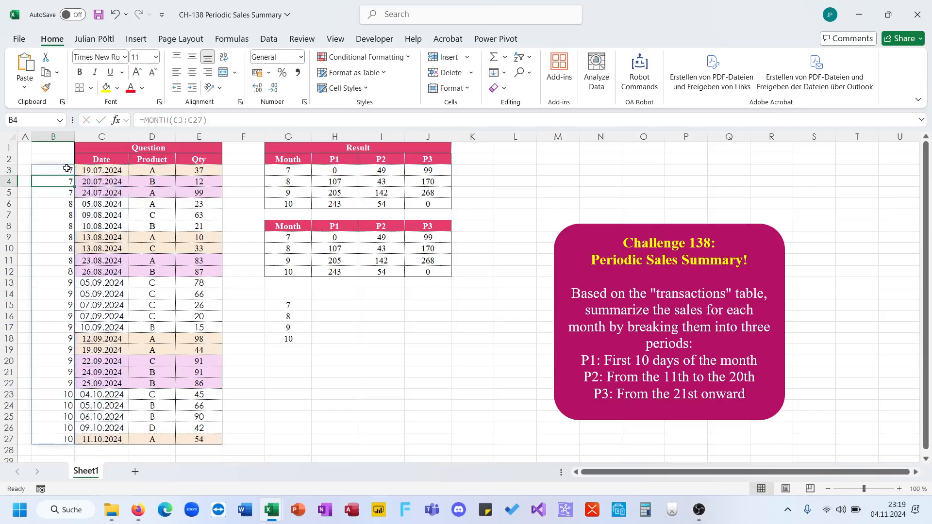
Enter =SUMIFS(E3:E27;B3#;G15) in H15 to sum the quantities for the month in G15
click(342, 306)
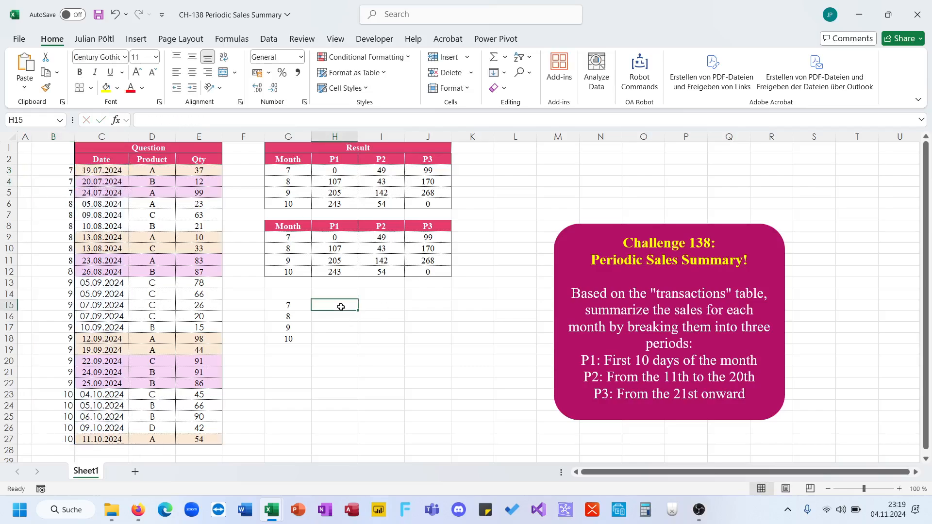
text(=sumifs)
key(Tab)
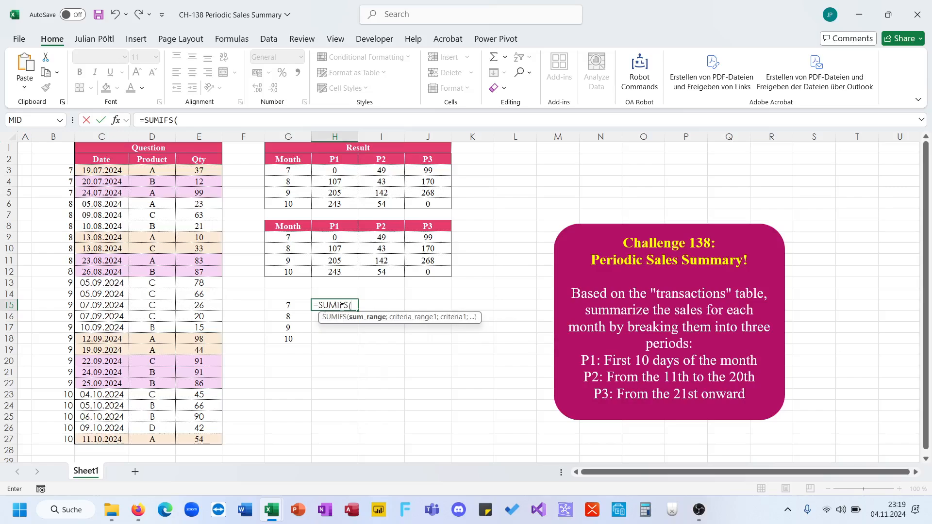
click(193, 172)
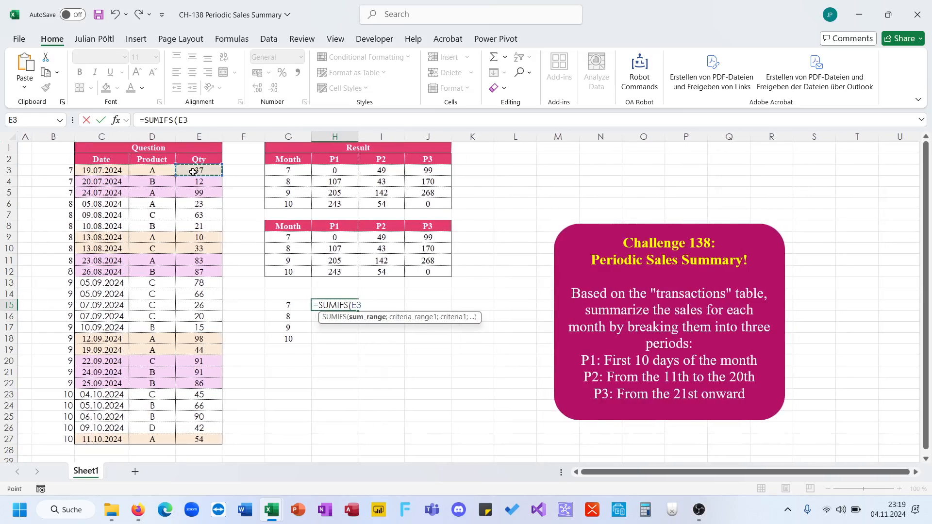
key(ctrl+shift+Down)
text(M)
key(BackSpace)
text(;)
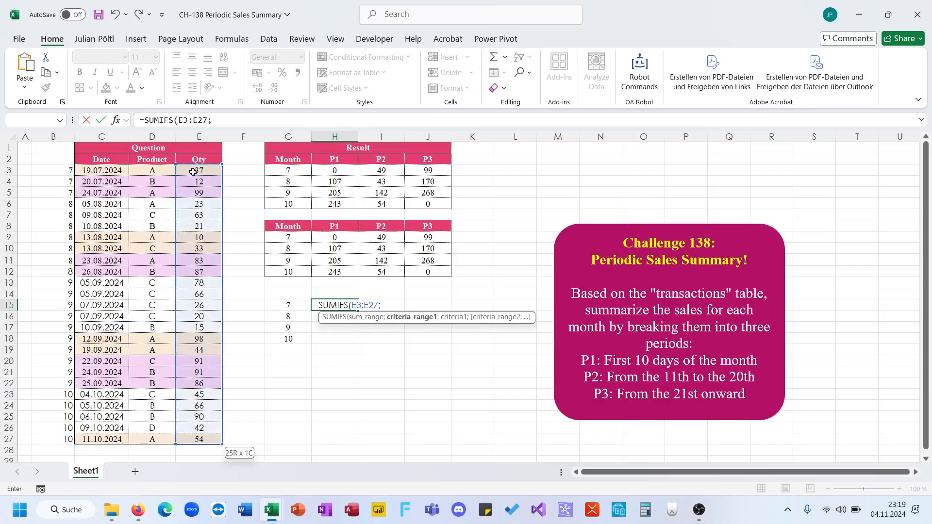
click(95, 171)
click(68, 171)
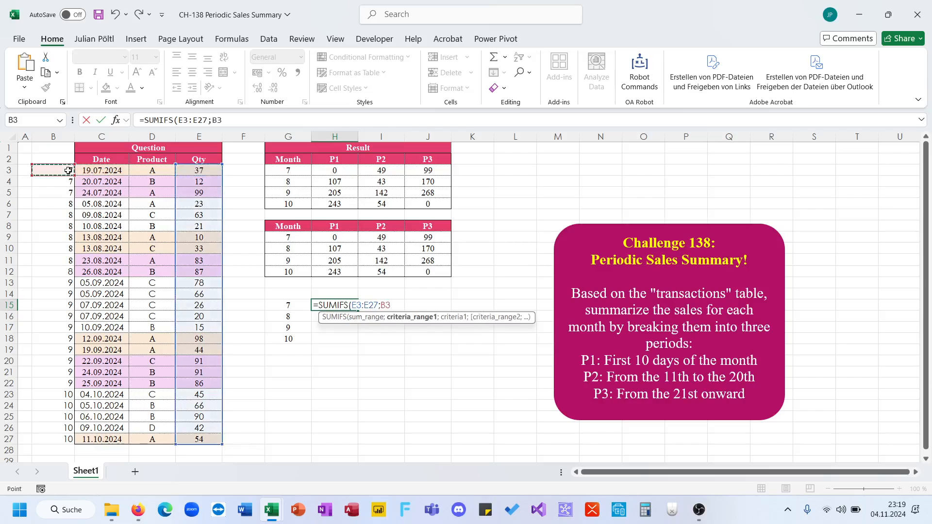
text(#;G15))
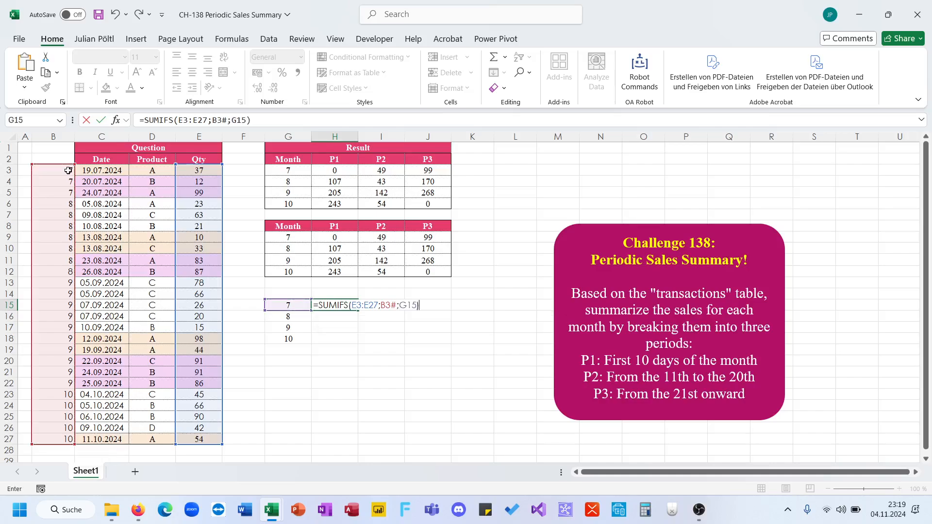
key(Return)
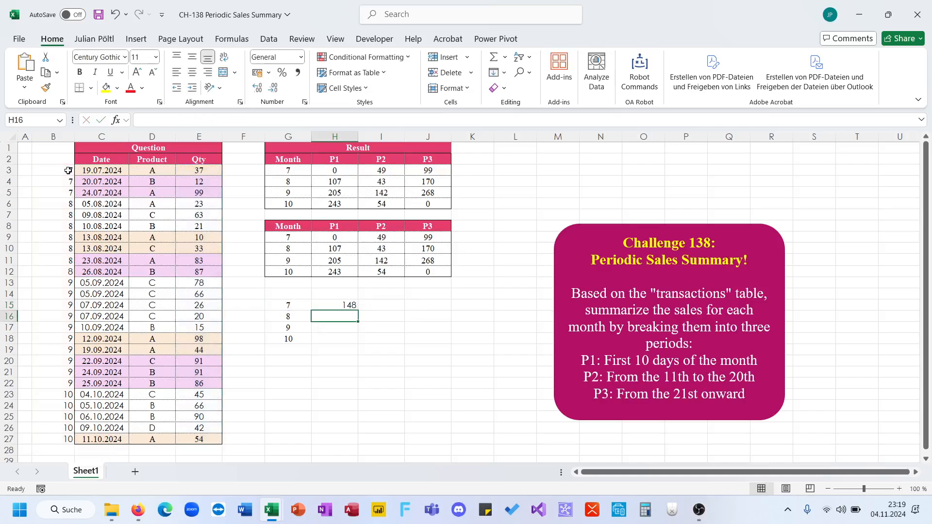
key(Up)
click(259, 121)
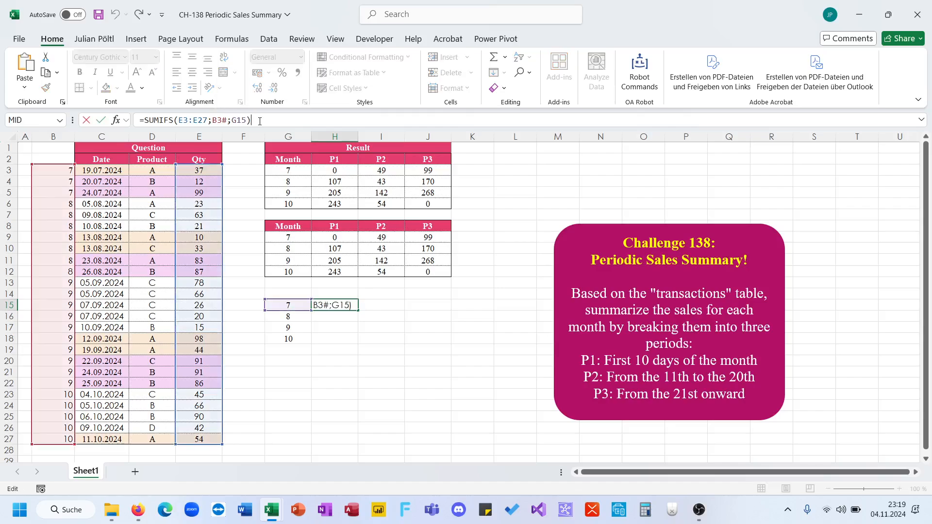
key(BackSpace)
text(;)
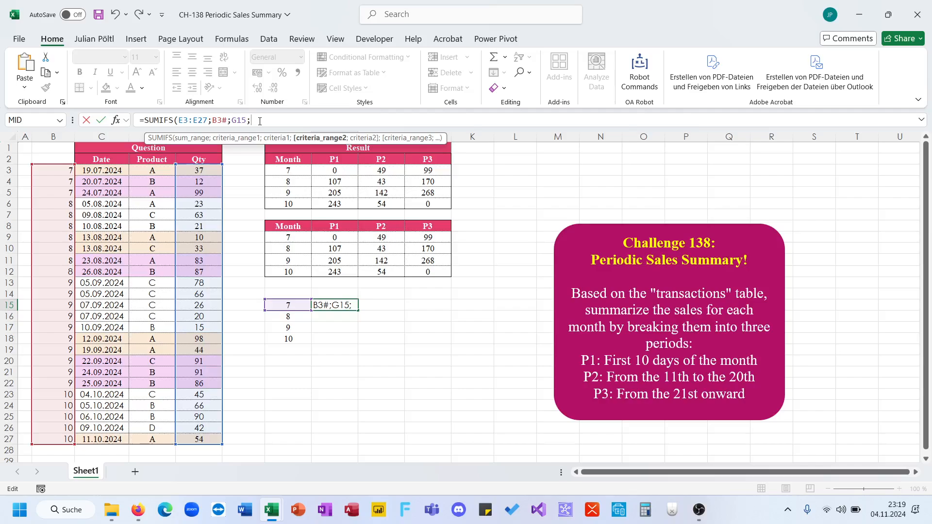
key(Escape)
Enter =DAY(C3:C27) in A3 as a second helper column with the day of each date
click(27, 170)
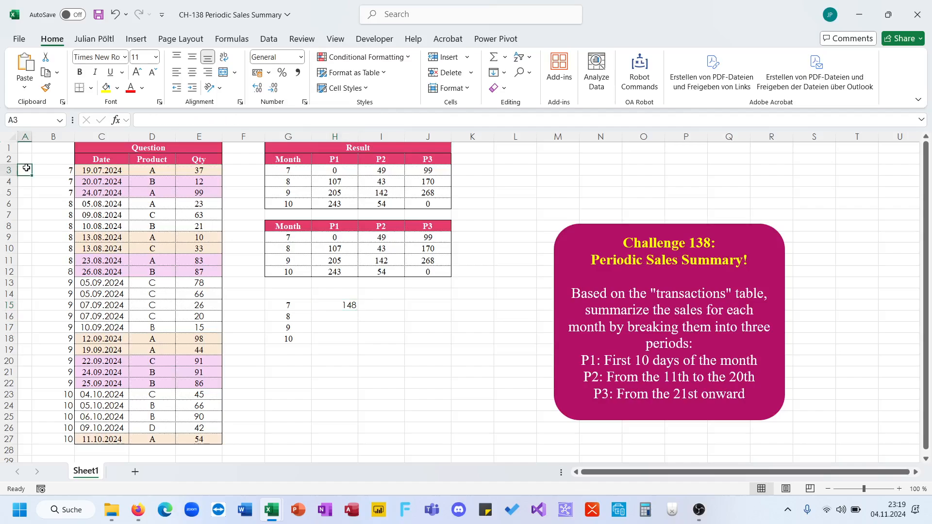
text(=ay)
key(BackSpace)
key(BackSpace)
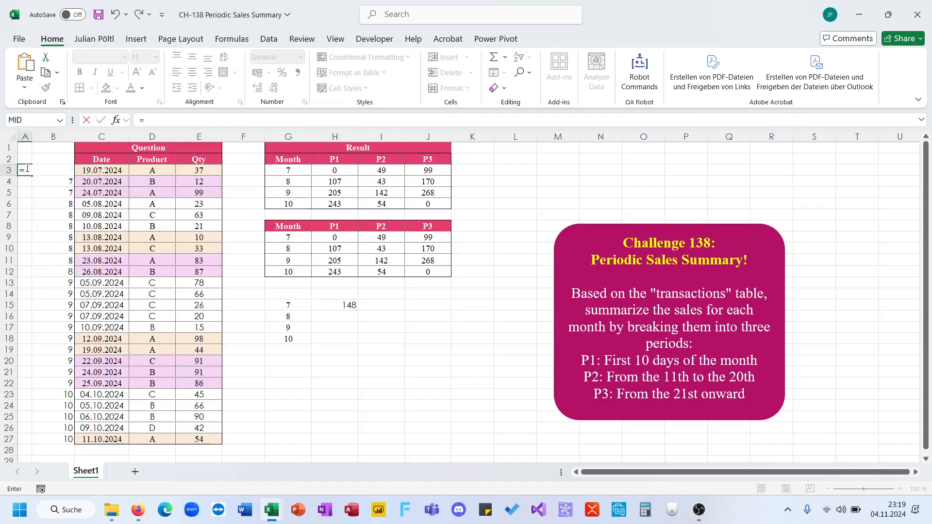
text(day)
key(Tab)
key(Right)
key(Right)
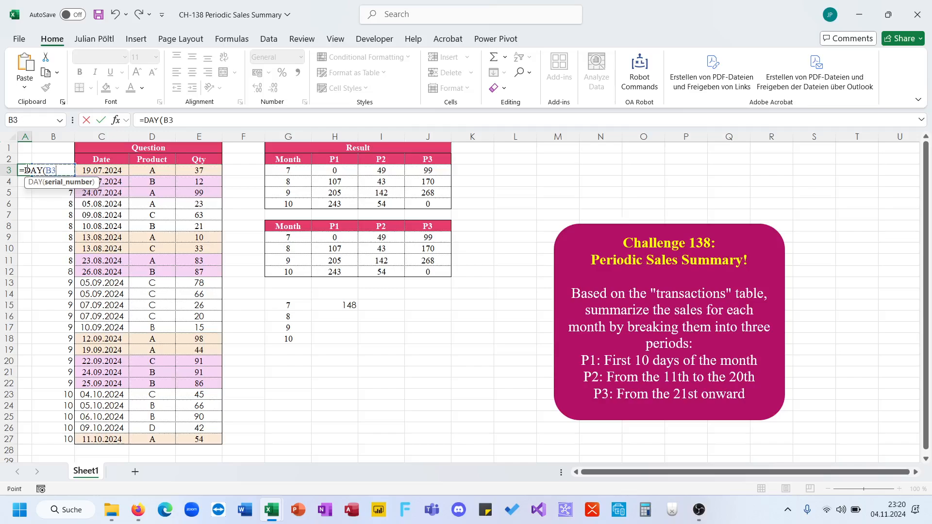
key(ctrl+shift+Down)
key(Return)
click(26, 170)
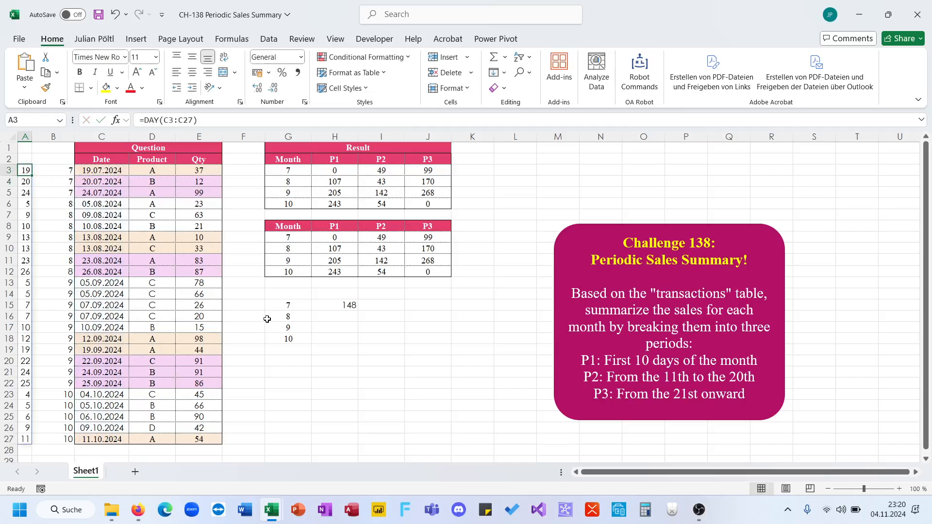
Extend the SUMIFS formula in H15 with the criteria range A3# and the criterion ">"&SEQUENCE(;3;0;10)
click(322, 307)
click(281, 117)
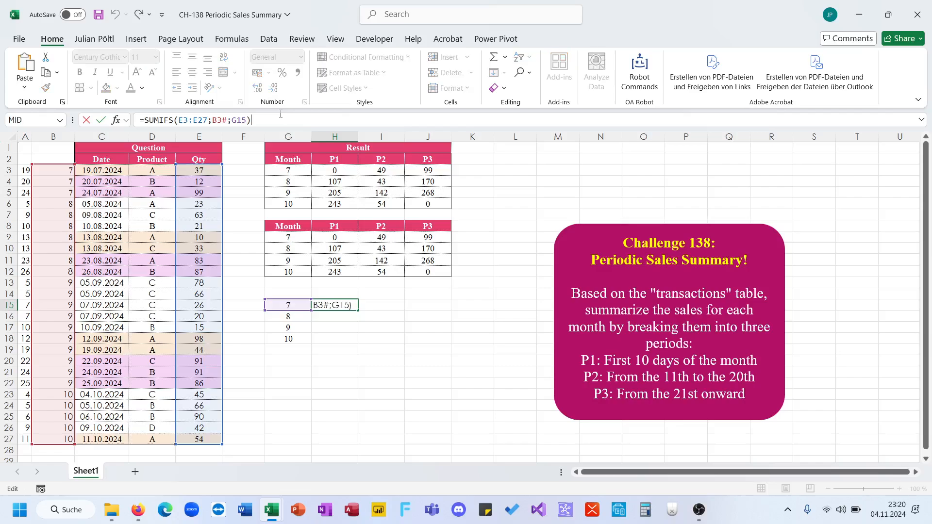
key(BackSpace)
text(;)
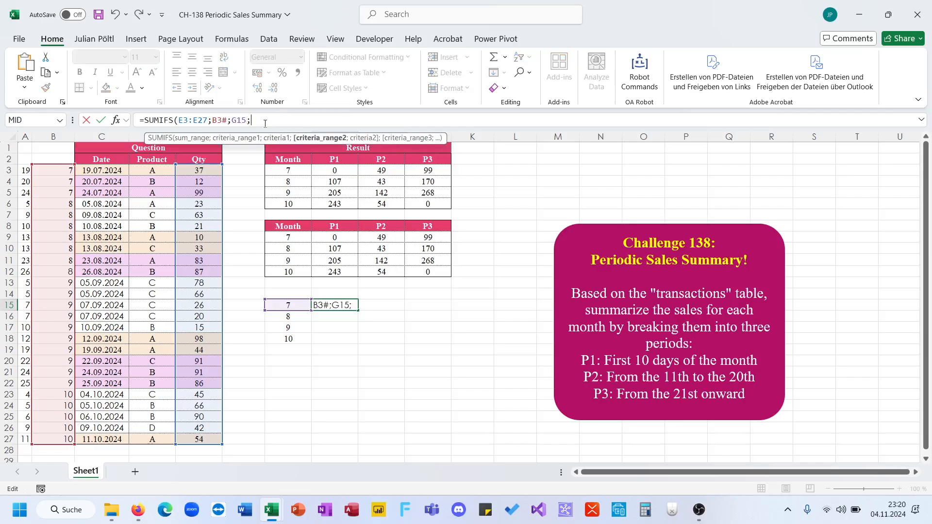
drag(25, 170, 18, 443)
text(;)
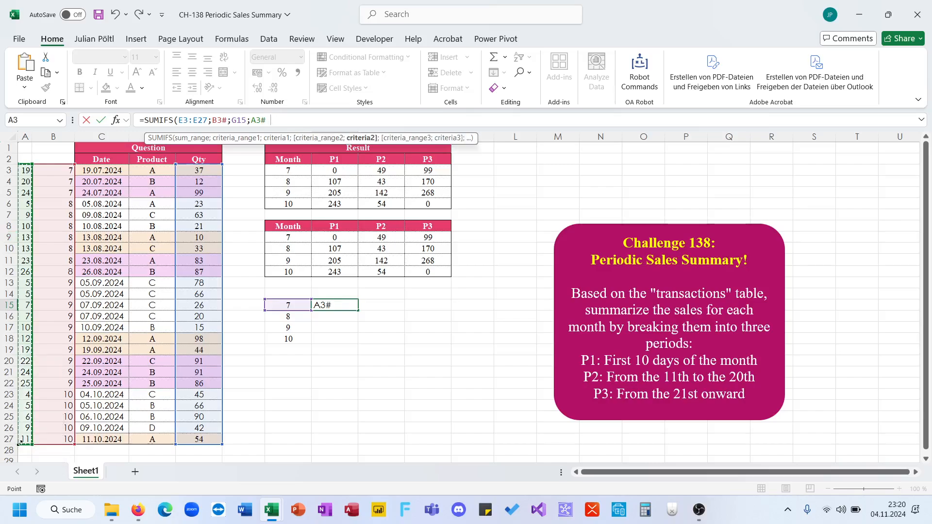
text(">)
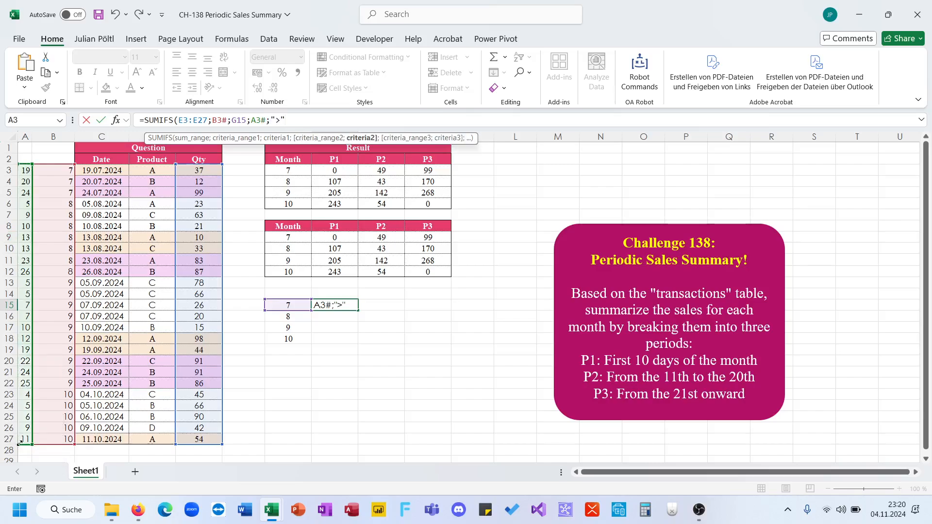
text("&se)
key(Tab)
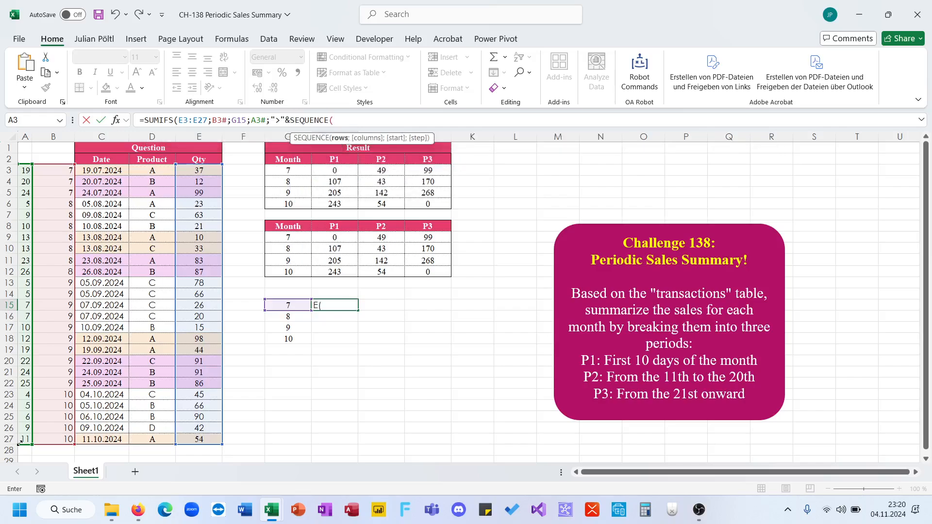
text(;3;)
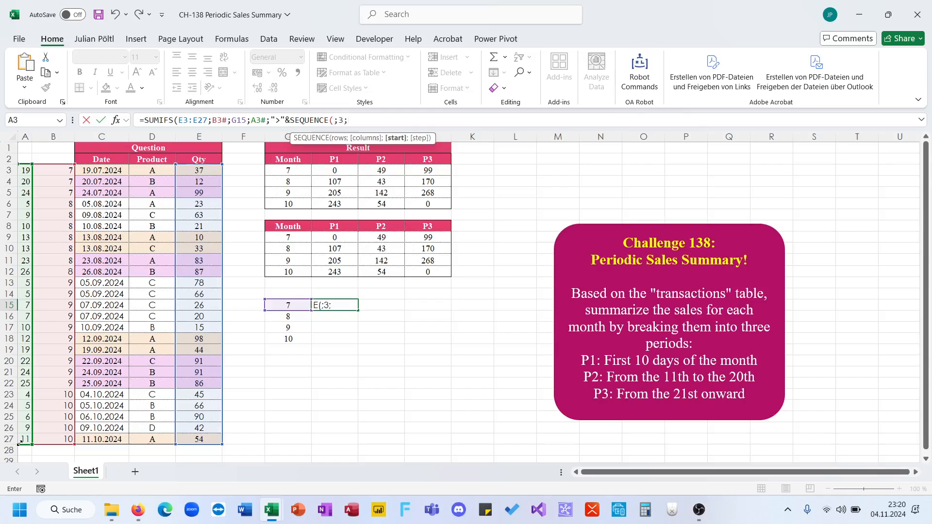
text(0;10)))
key(Return)
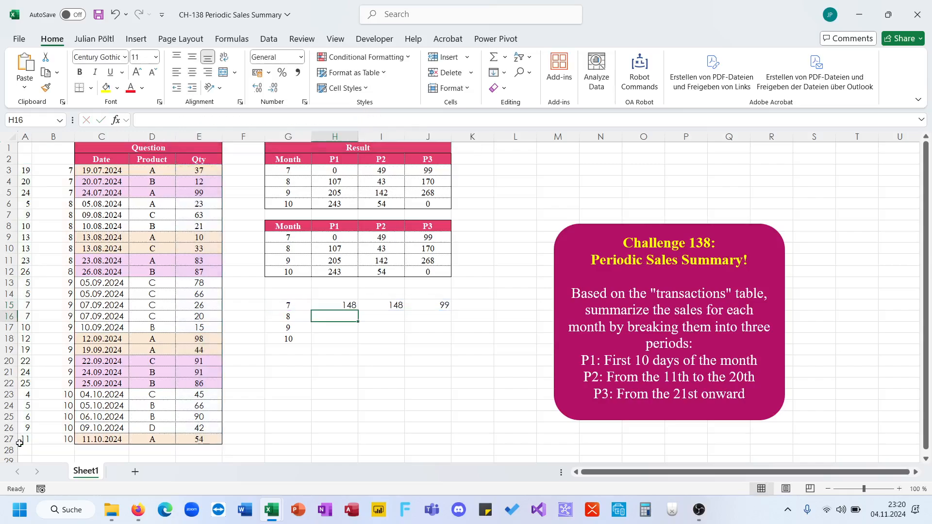
Add A3# as a third criteria range in the H15 SUMIFS formula, with a less-than criterion joined to SEQUENCE(;3;11;10)
key(Up)
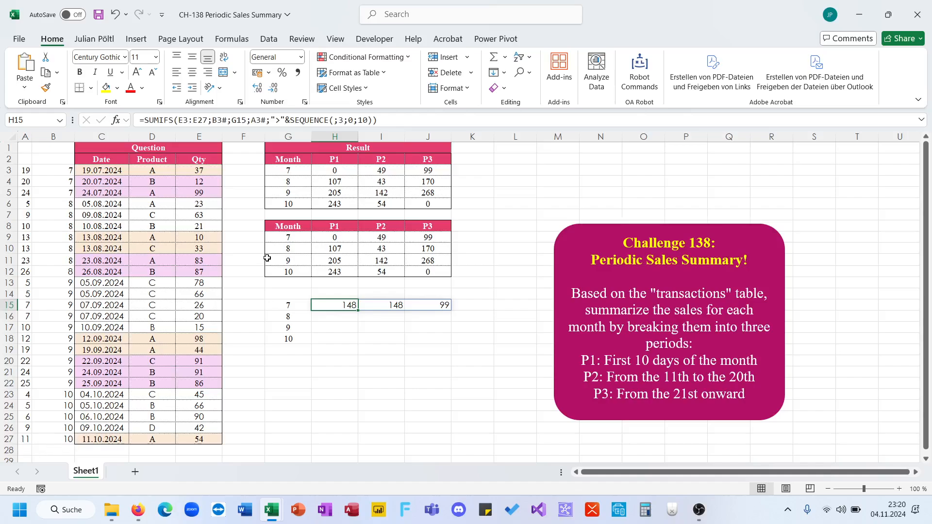
click(407, 118)
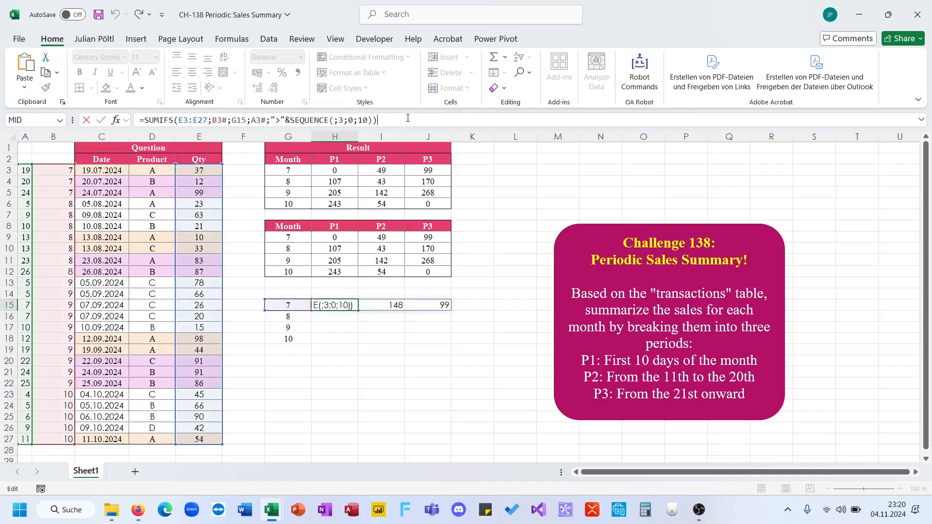
key(BackSpace)
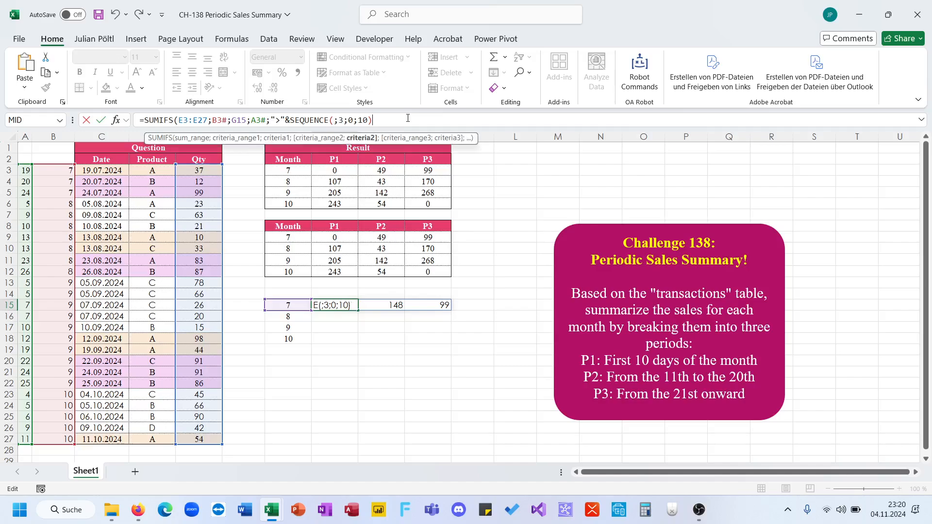
text(;)
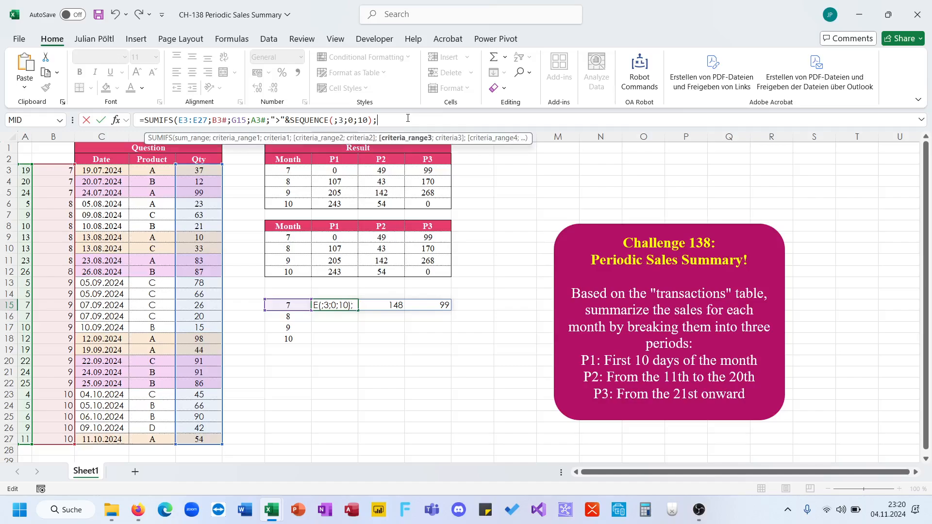
click(25, 169)
text(#)
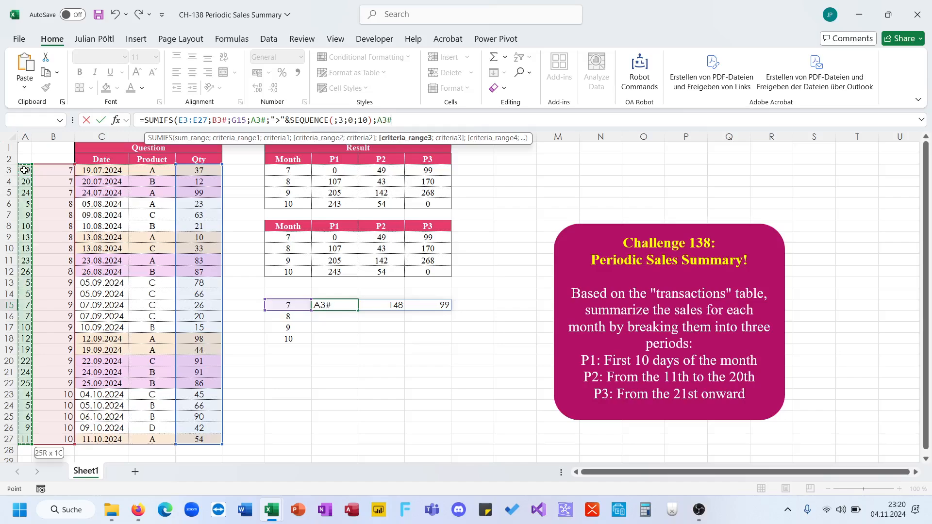
text(;">")
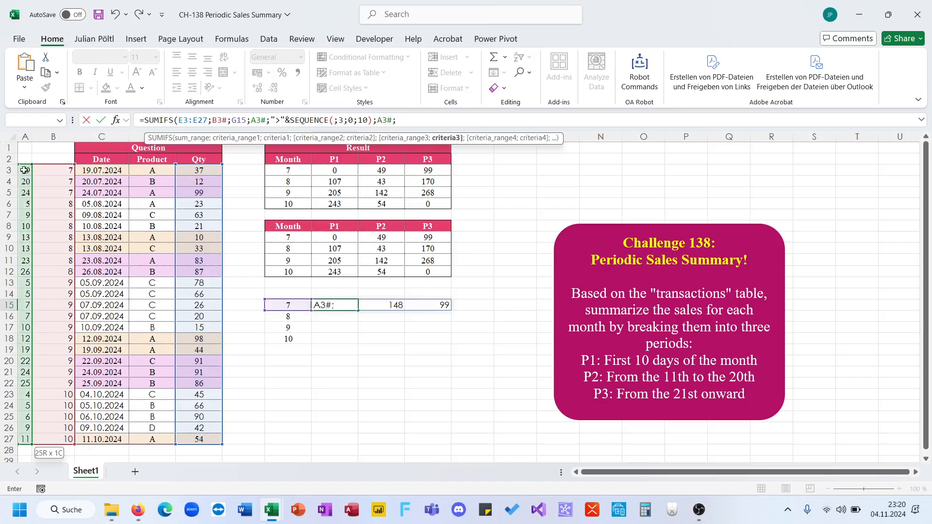
text(&SEQUENCE()
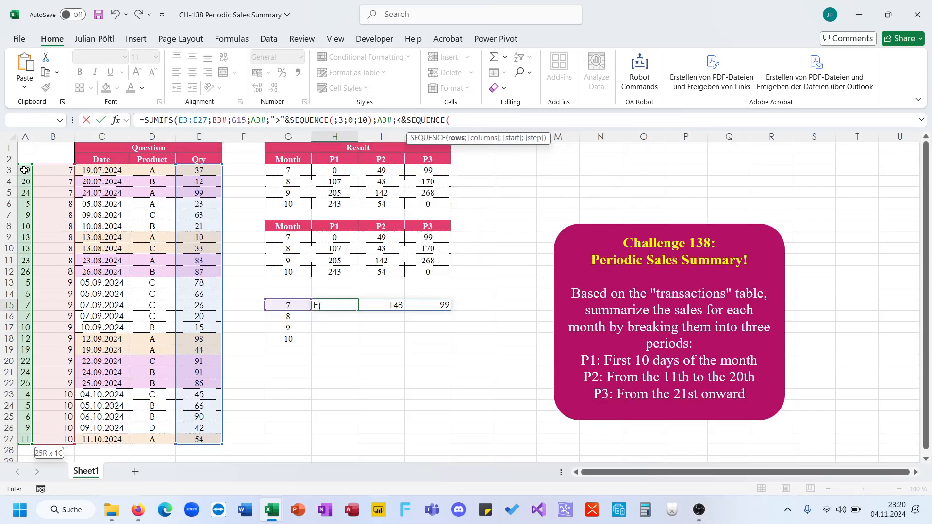
text(;3;)
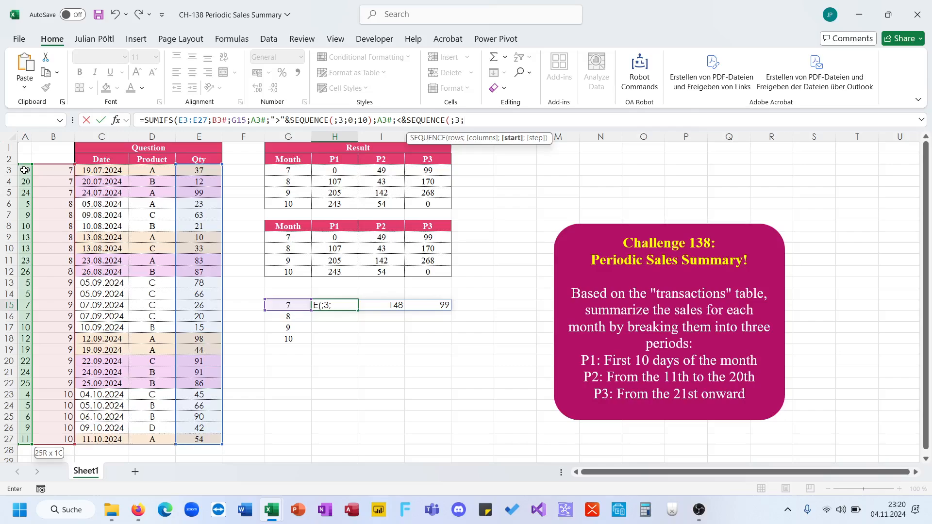
text(11;10))
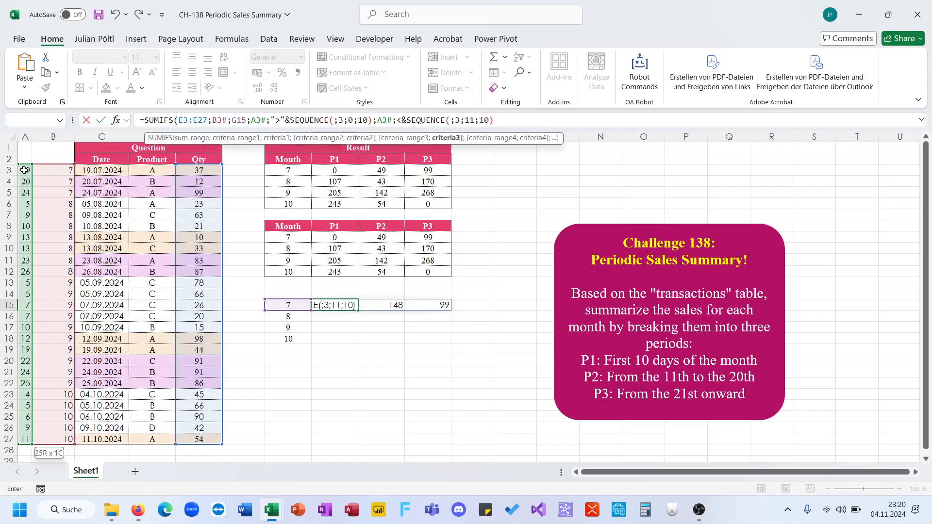
Put the less-than sign of the last criterion in quotation marks, close the SUMIFS parenthesis and commit the formula
key(Return)
key(Return)
text())
text(")
text(")
key(Return)
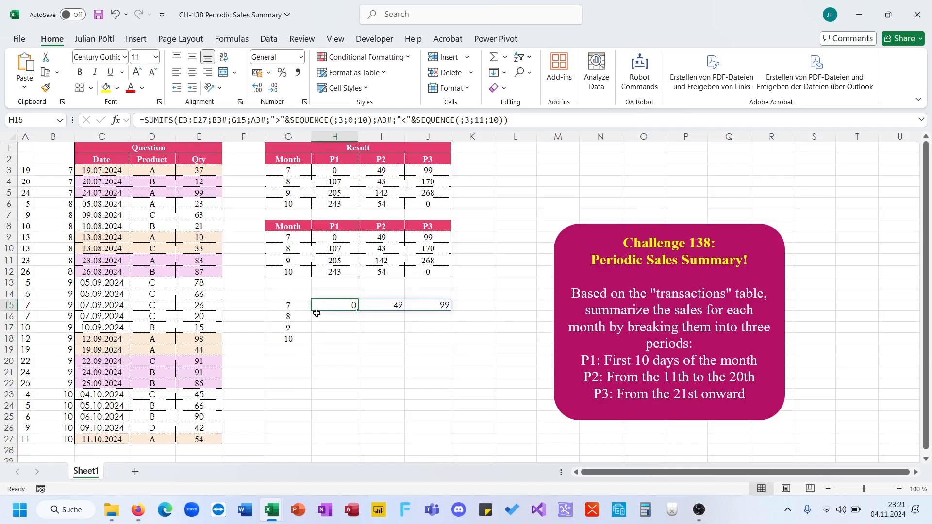
click(146, 121)
text(REDUCE()
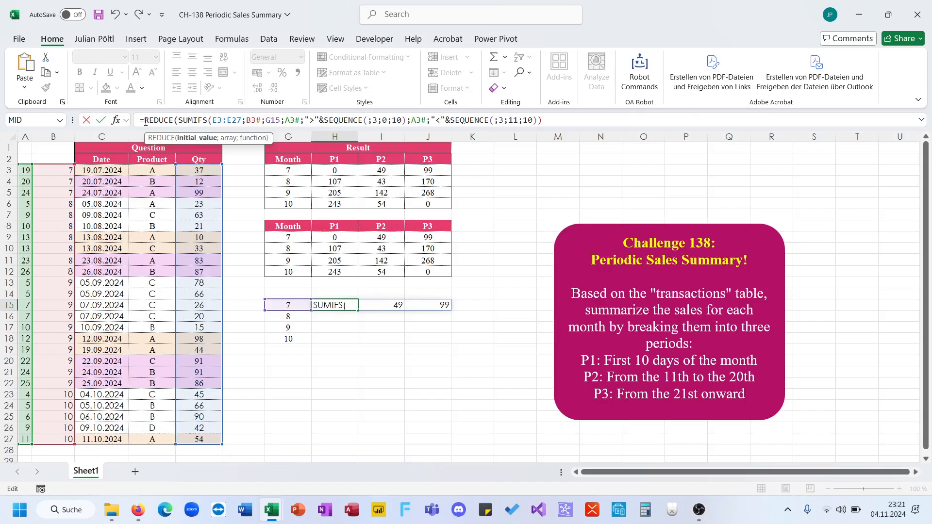
key(Escape)
click(301, 306)
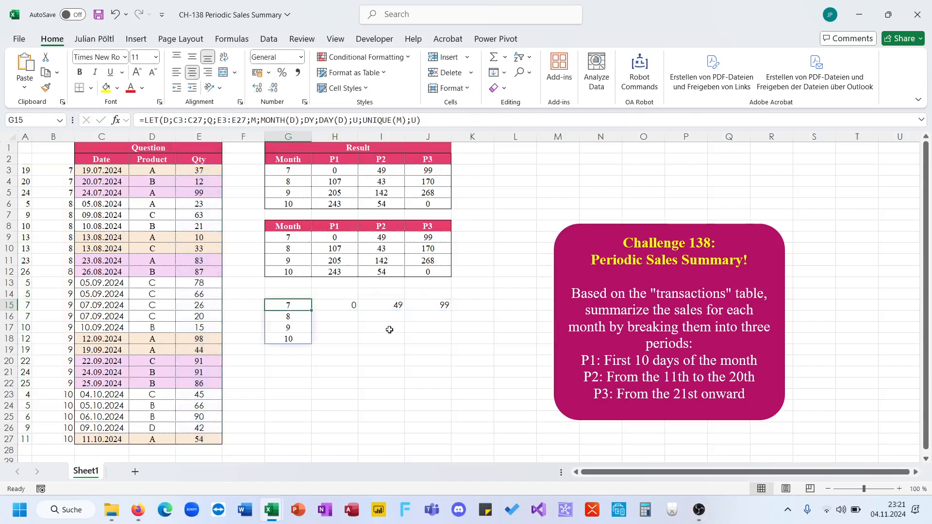
Cut the complete SUMIFS formula out of H15 and commit the empty cell
click(347, 306)
click(572, 115)
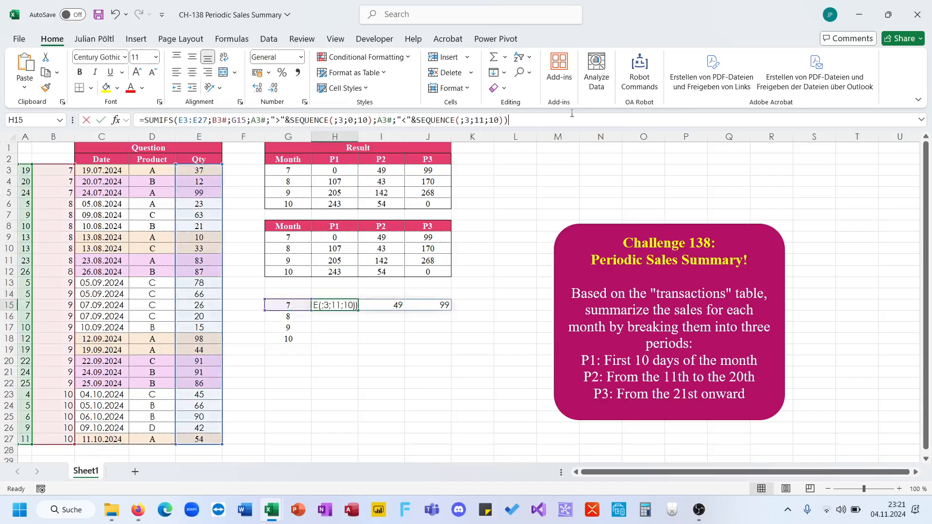
drag(572, 115, 136, 120)
key(BackSpace)
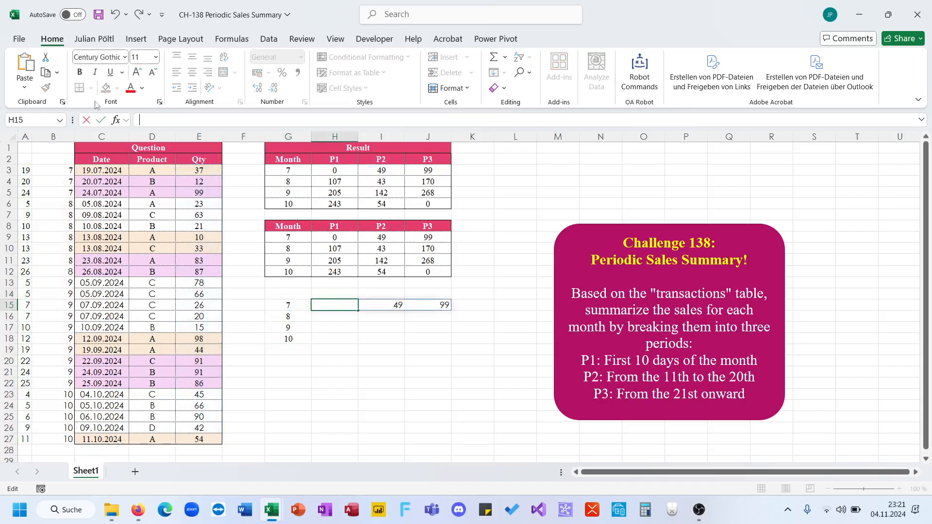
key(Return)
Replace the final U of the LET formula in G15 with REDUCE(;U; leaving the initial value empty
key(Up)
key(Left)
click(465, 124)
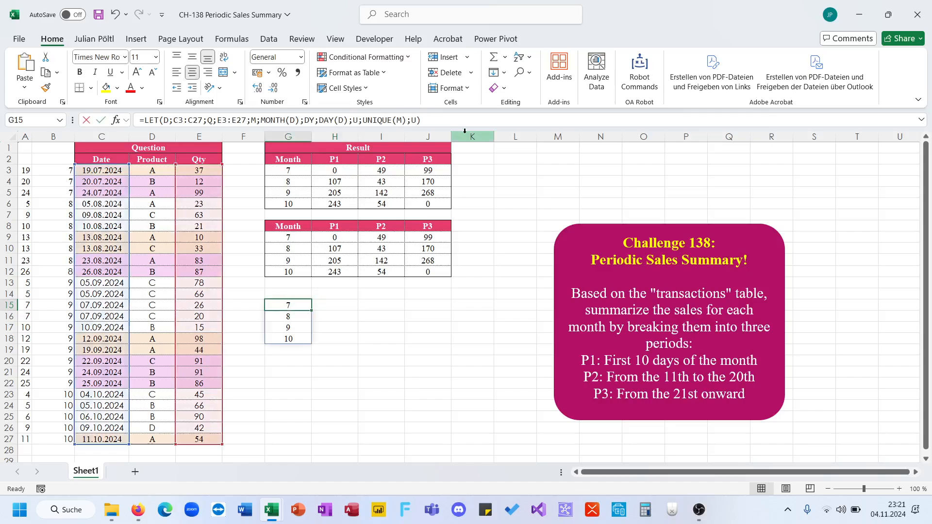
key(F2)
key(BackSpace)
text(;)
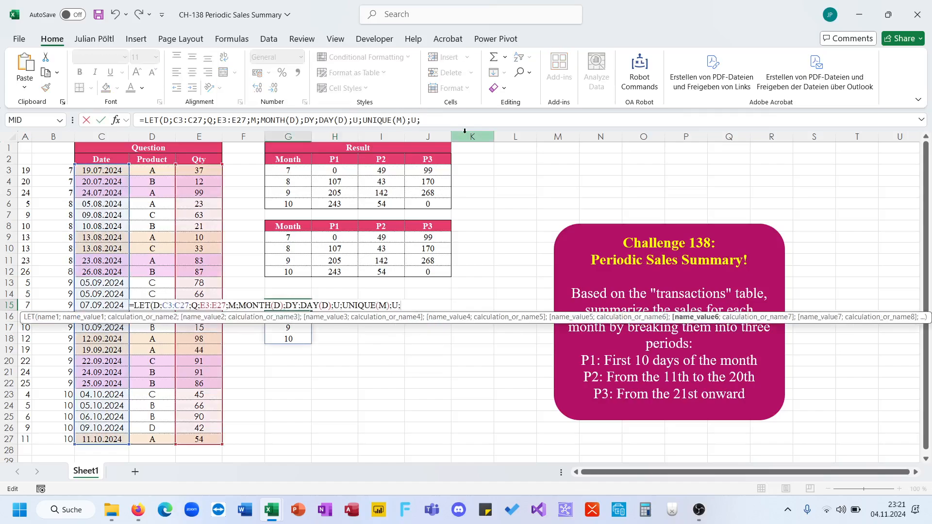
key(BackSpace)
key(BackSpace)
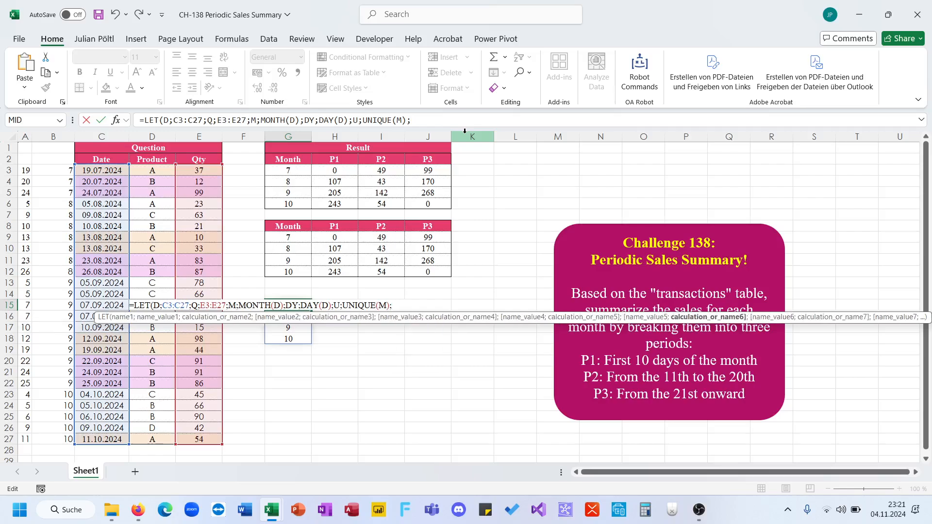
text(REDUCE()
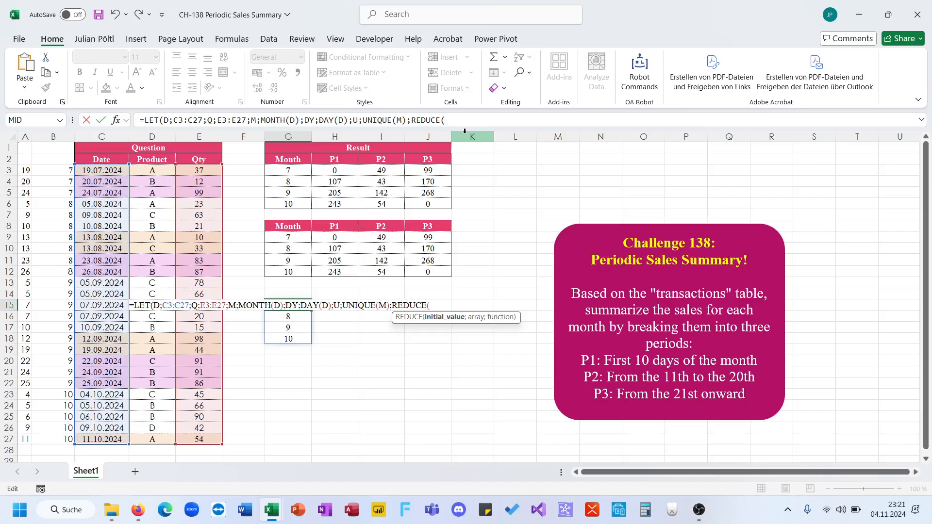
text(;U;)
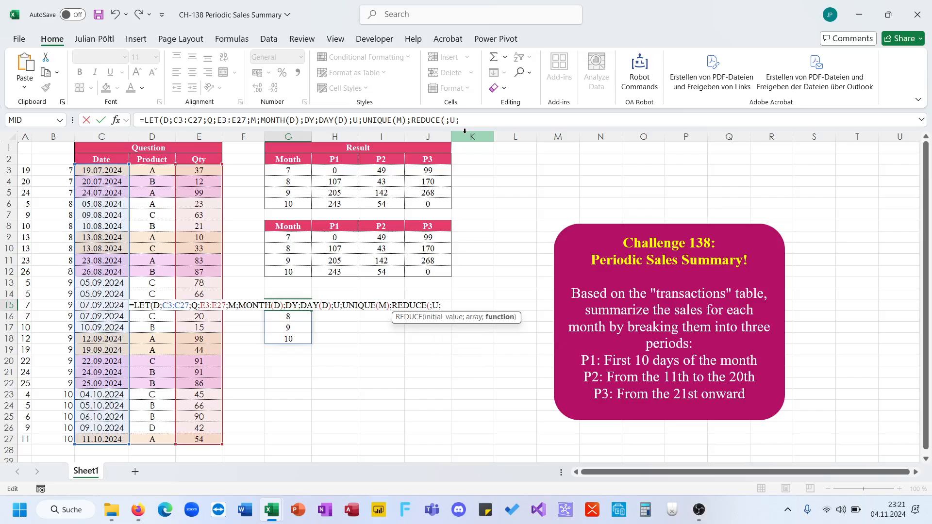
Add LAMBDA(A;B; as the REDUCE function, paste the cut SUMIFS formula as its calculation, and expand the formula bar
text(LAMBDA()
text(A;B;)
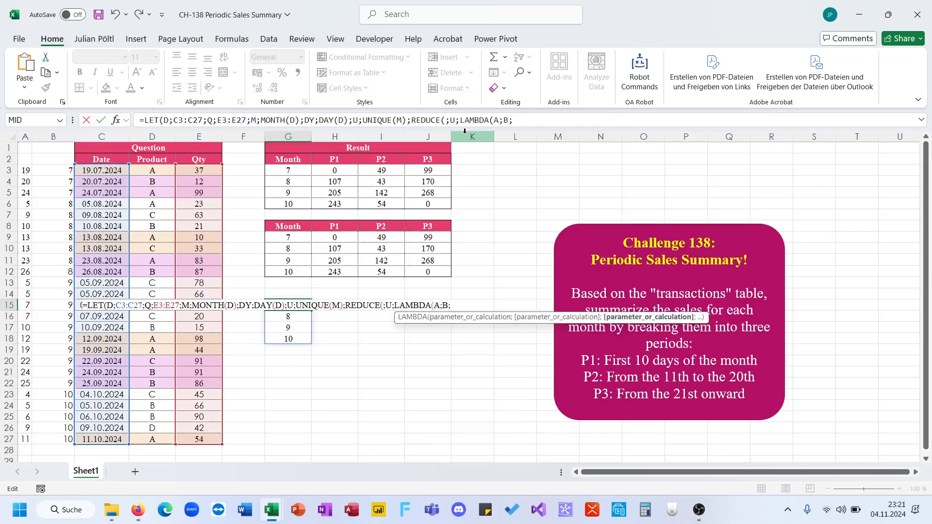
text(=SUMIFS(E3:E27;B3#;G15;A3#;">"&SEQUENCE(;3;0;10);A3#;"<"&SEQUENCE(;3;11;10)))
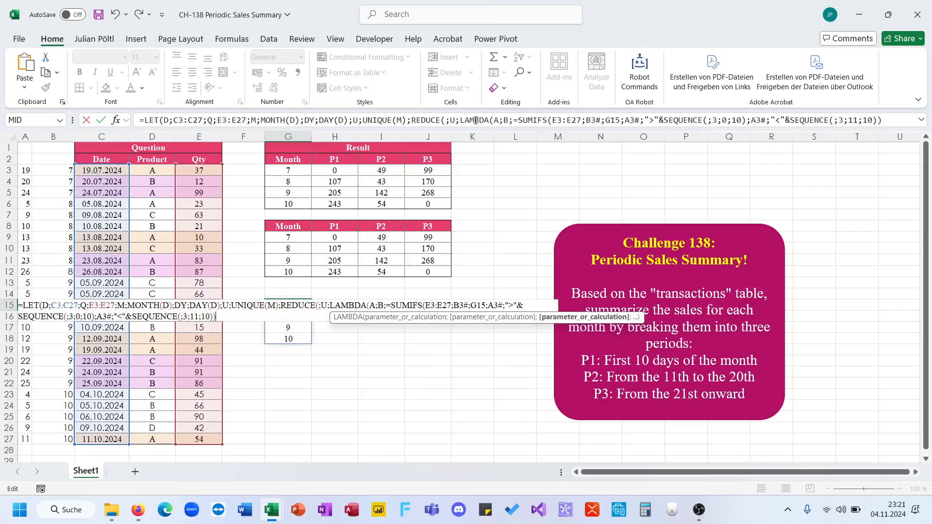
key(ctrl+shift+u)
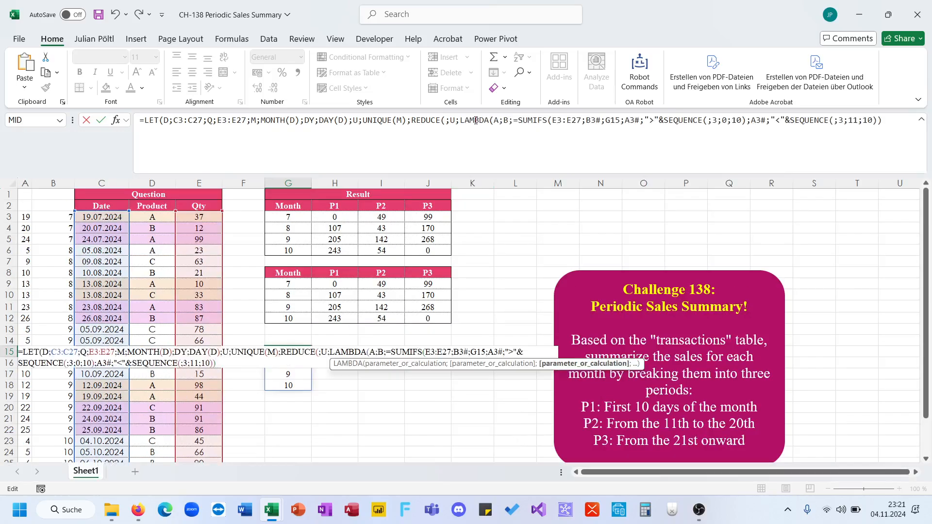
Remove the stray equals sign before SUMIFS in G15 and replace its references E3:E27 with Q and B3# with M
click(522, 126)
key(BackSpace)
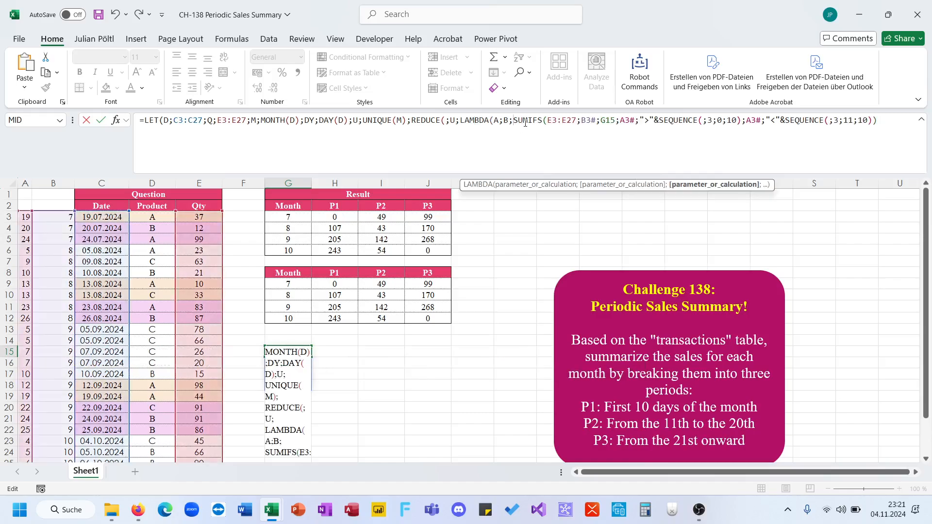
double_click(557, 123)
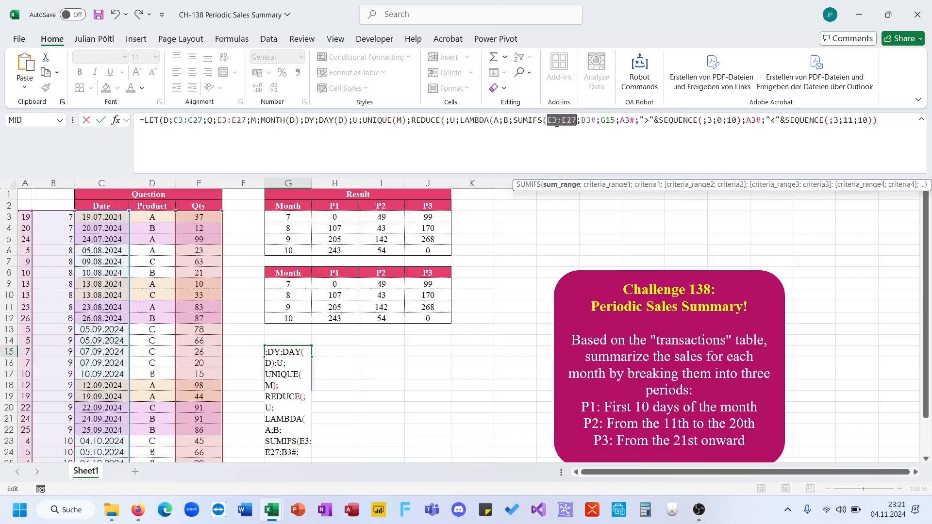
text(Q)
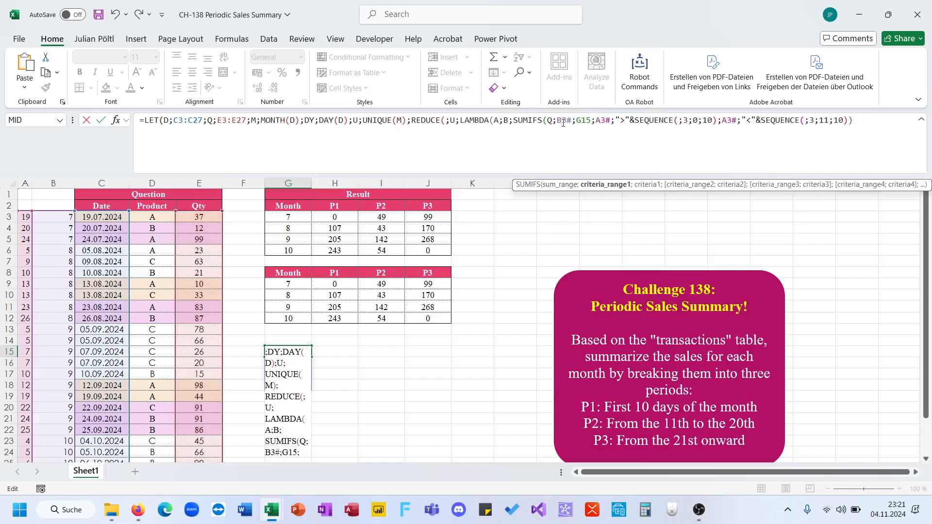
double_click(563, 122)
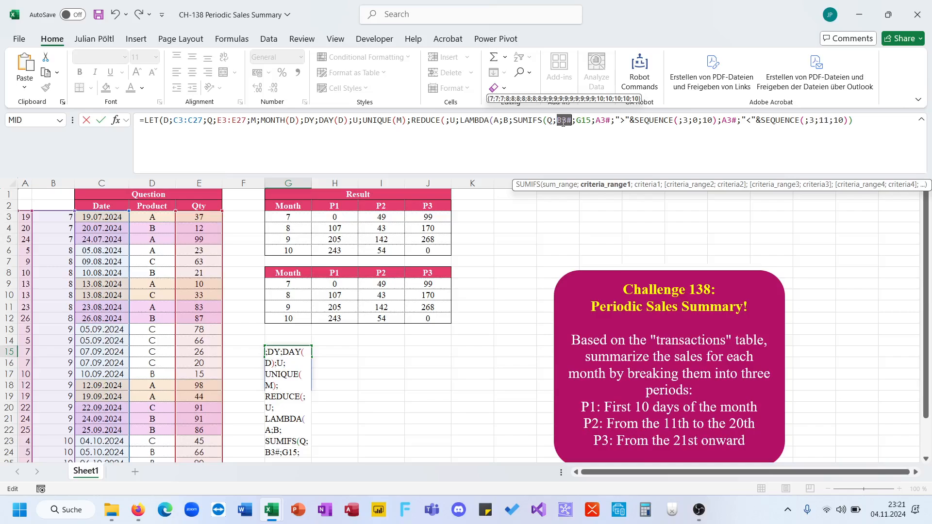
text(M)
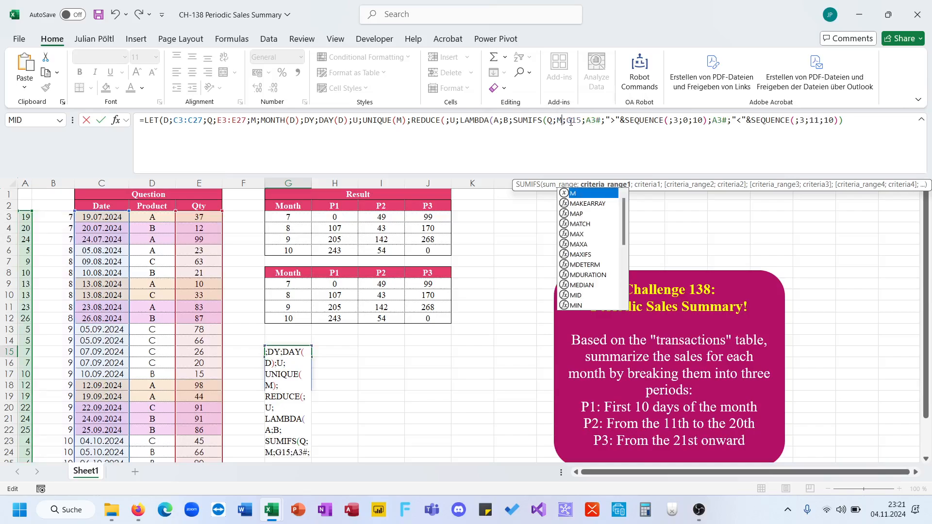
Replace the SUMIFS month criterion G15 with the LAMBDA parameter B
double_click(571, 121)
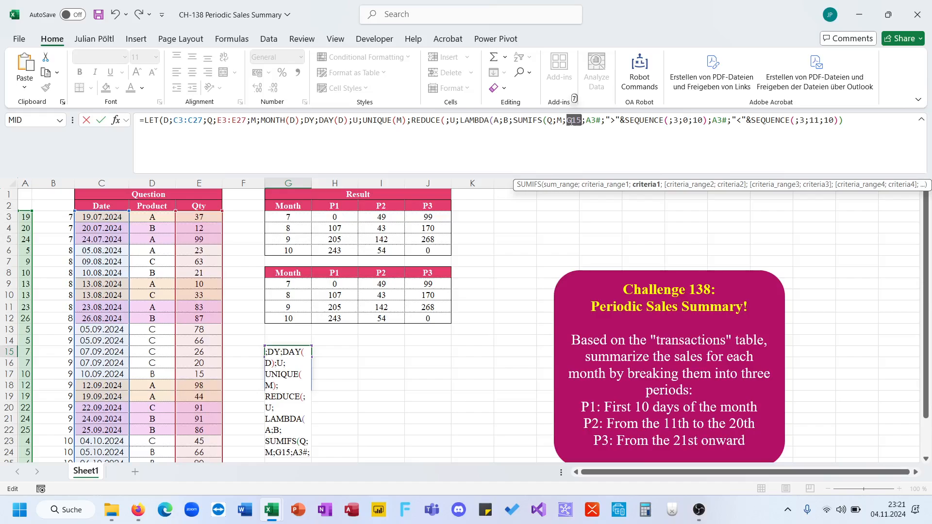
scroll(514, 280, down, 4)
scroll(513, 280, up, 4)
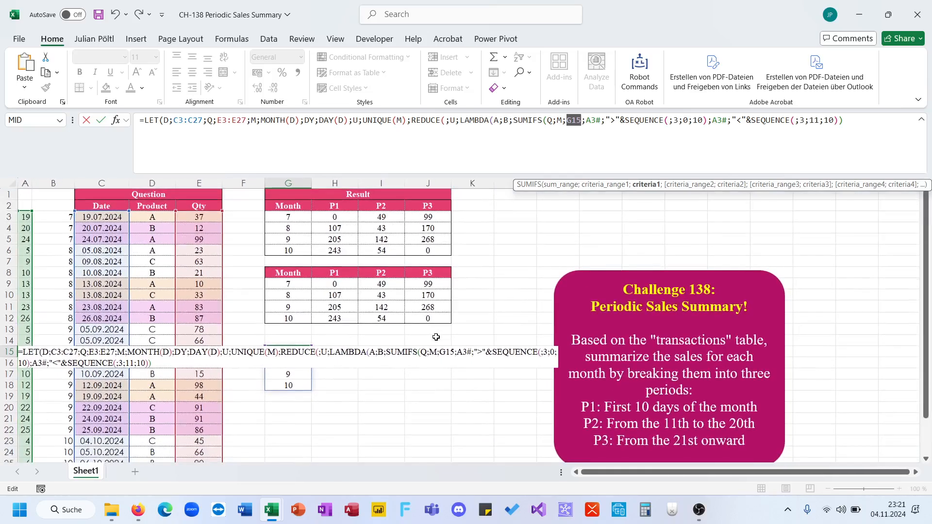
text(U)
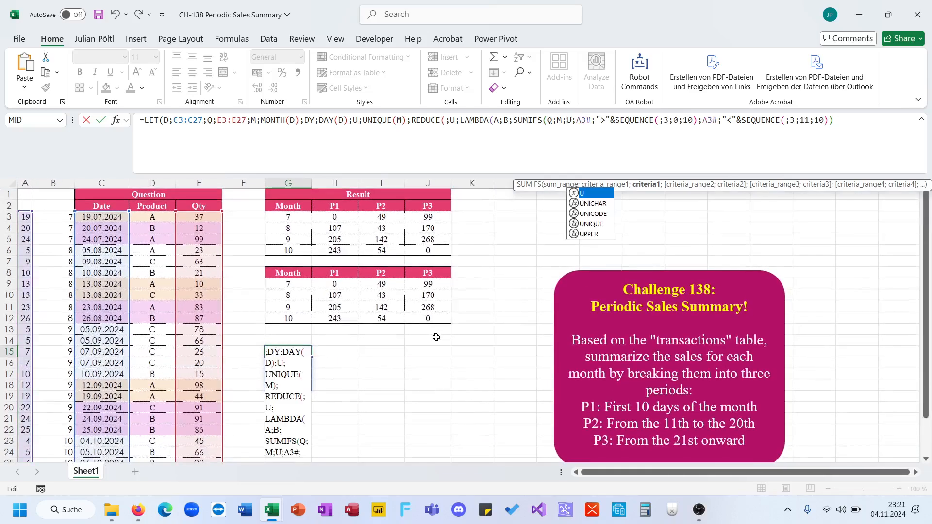
key(BackSpace)
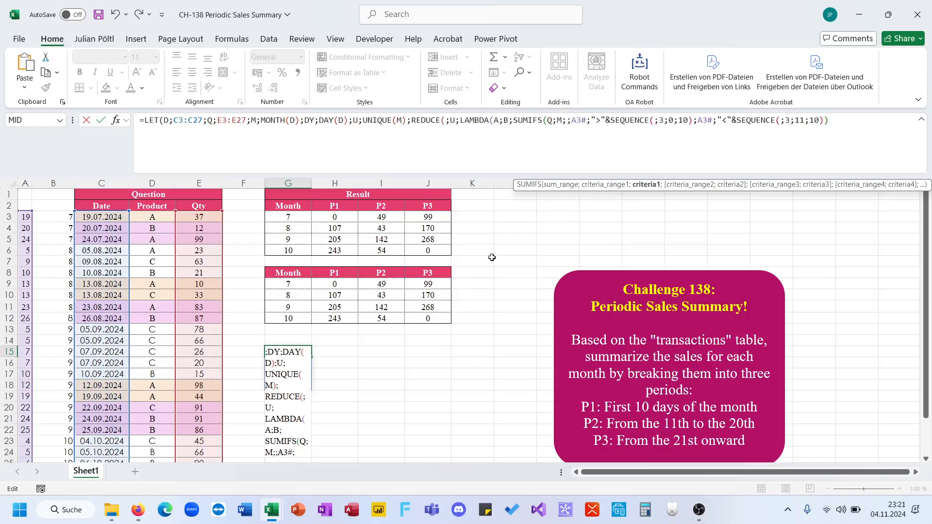
text(B)
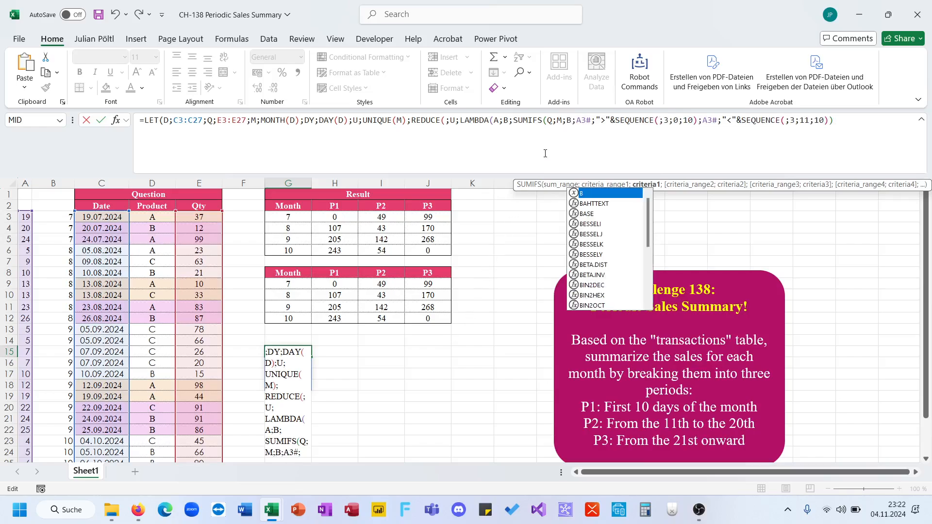
Replace both A3# criteria ranges in the SUMIFS with the variable DY
key(Right)
key(Delete)
key(Delete)
key(Delete)
text(DY)
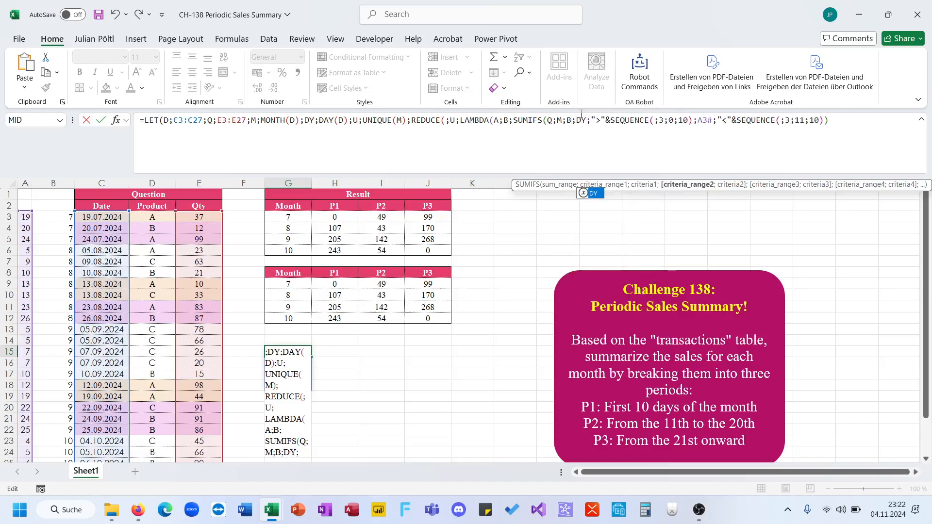
double_click(703, 120)
text(DY)
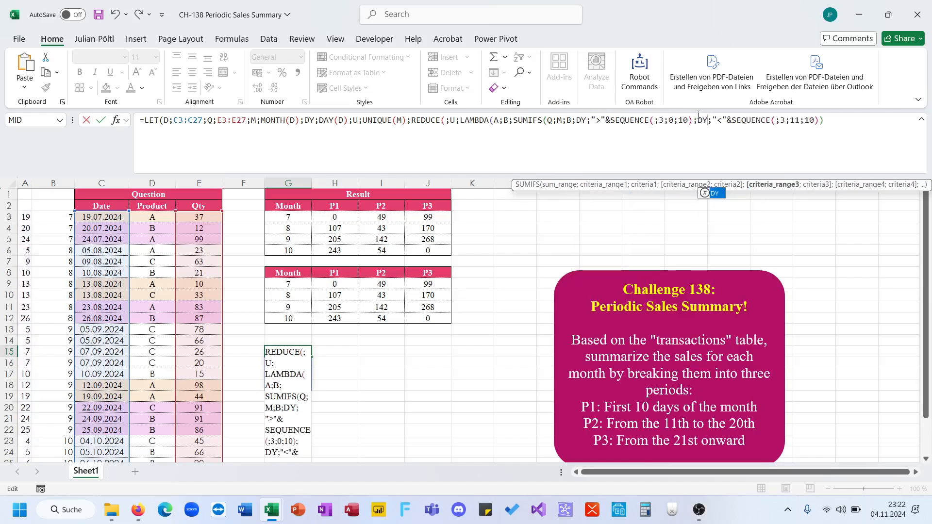
Close the LAMBDA, REDUCE and LET parentheses, commit the formula in G15 and check the spilled range
click(851, 130)
text())))
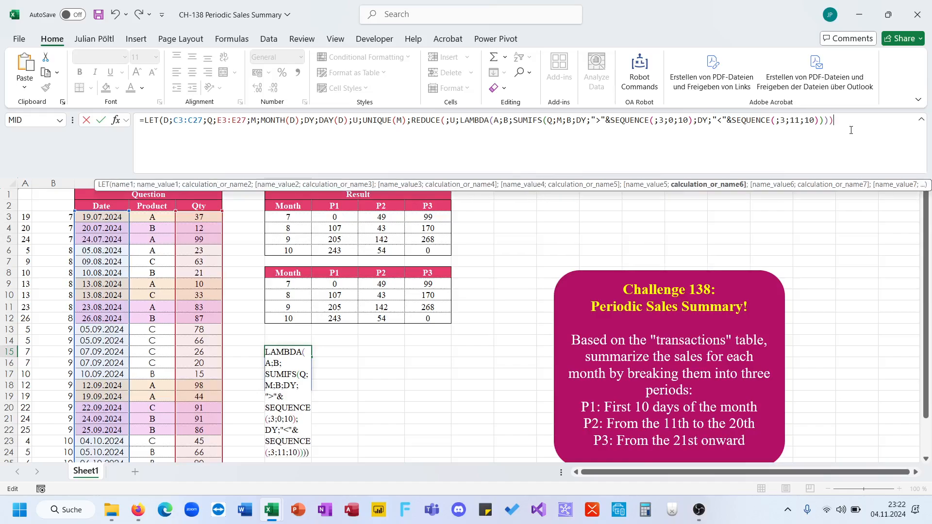
key(Return)
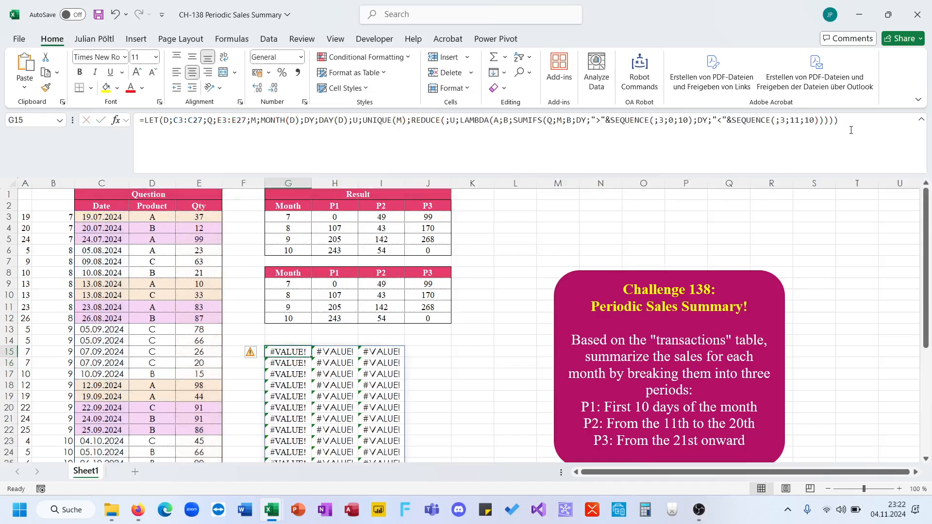
key(ctrl+Down)
key(ctrl+Up)
scroll(387, 248, up, 3)
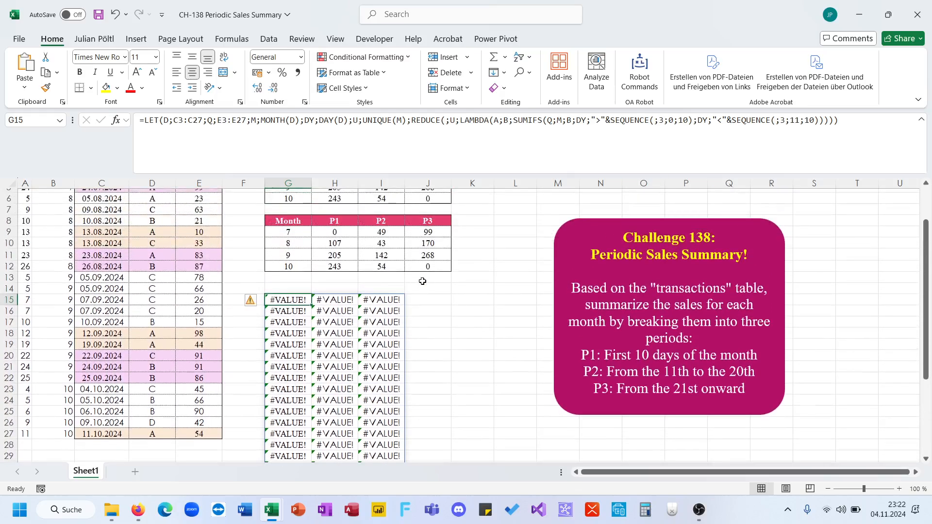
Consult the reference formula in G8 and insert MAP( directly before SUMIFS in the G15 formula
click(306, 222)
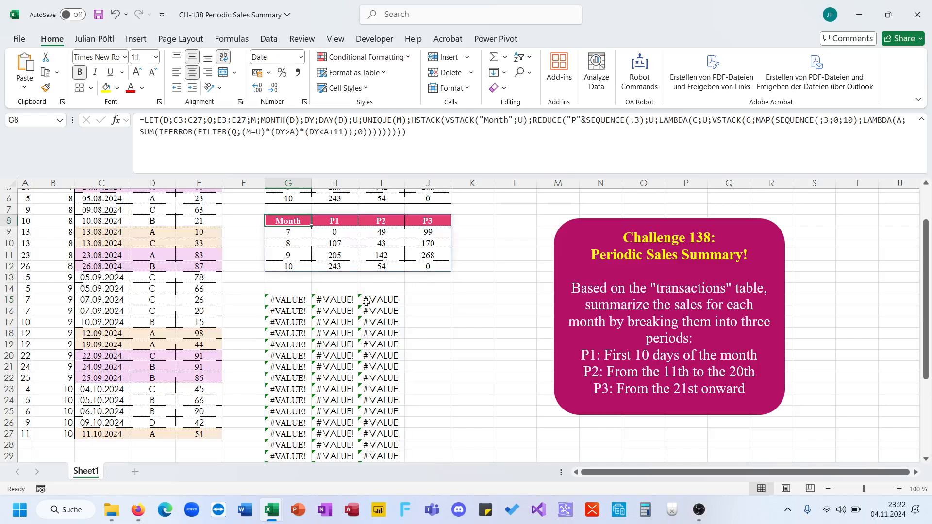
click(295, 304)
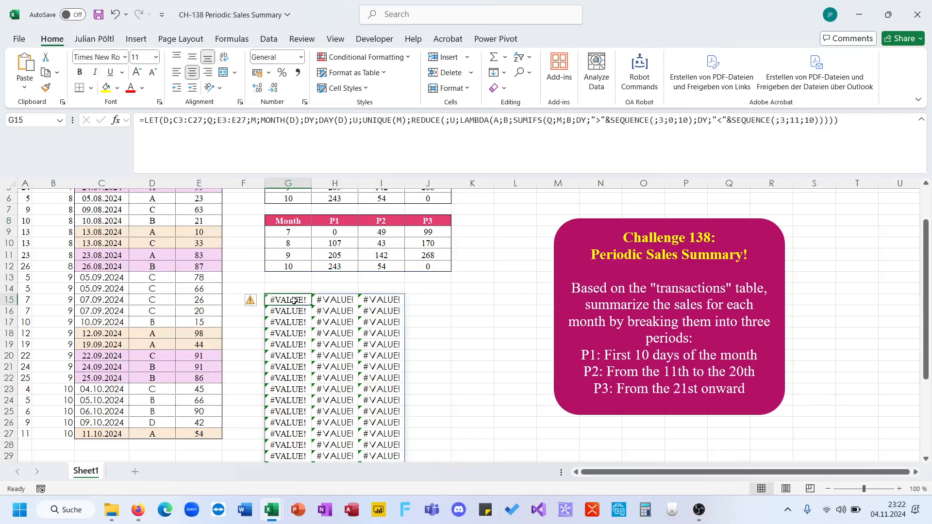
click(592, 145)
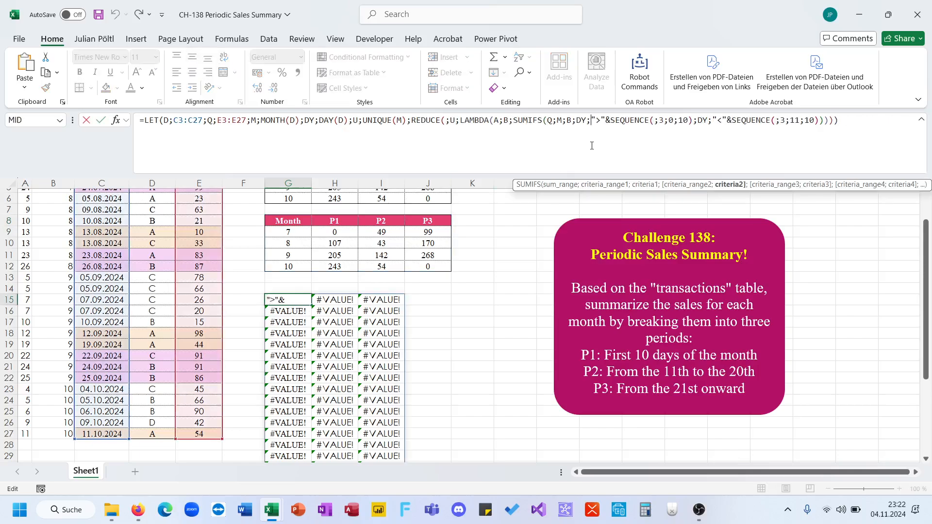
click(512, 126)
text(Map()
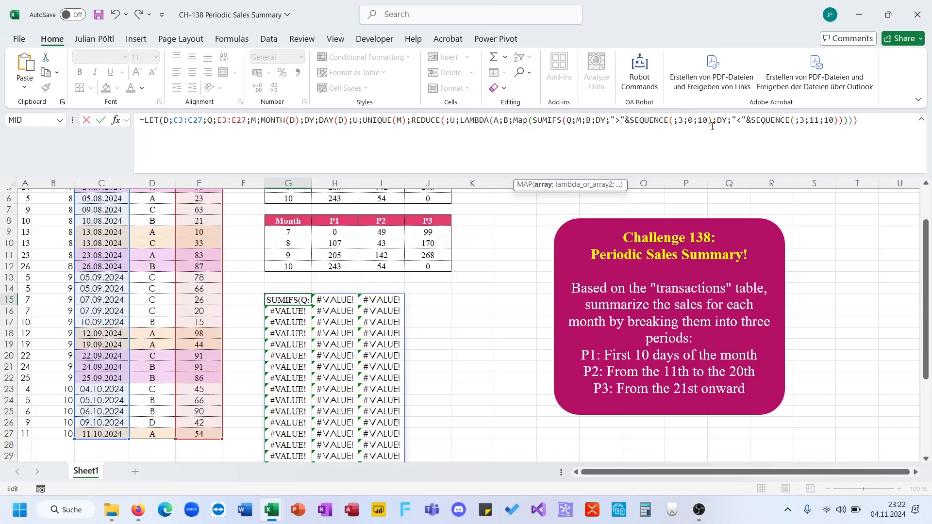
Move SEQUENCE(;3;0;10) from the greater-than criterion to MAP's array argument and put the SUMIFS on a new line
drag(713, 120, 631, 121)
key(ctrl+c)
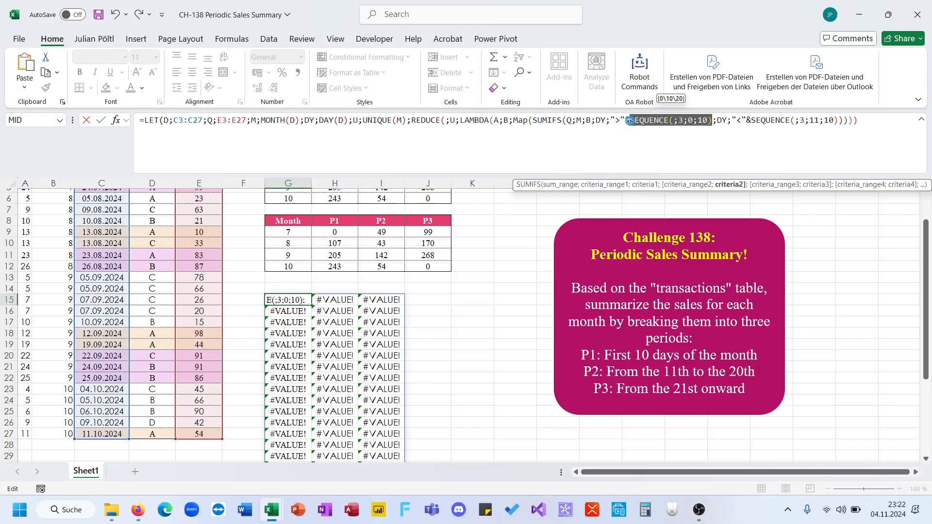
key(BackSpace)
click(534, 123)
key(ctrl+v)
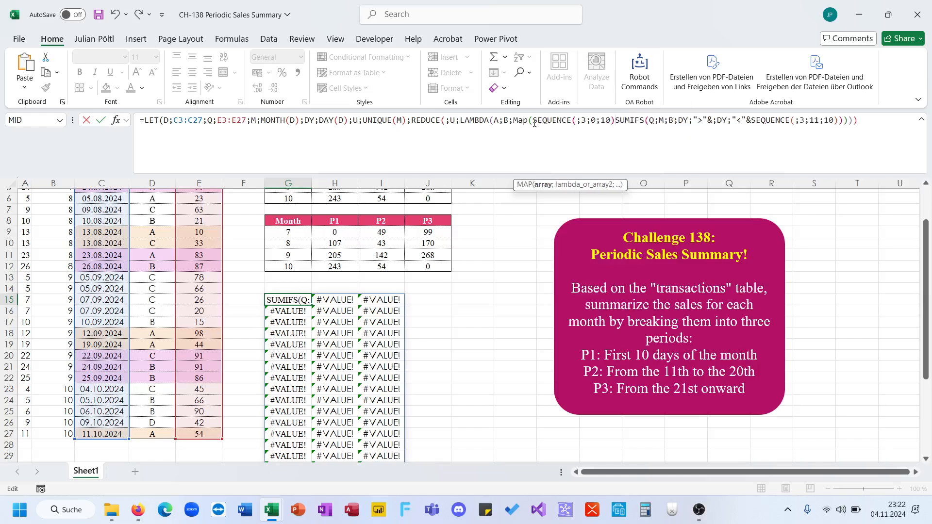
key(alt+Return)
click(651, 127)
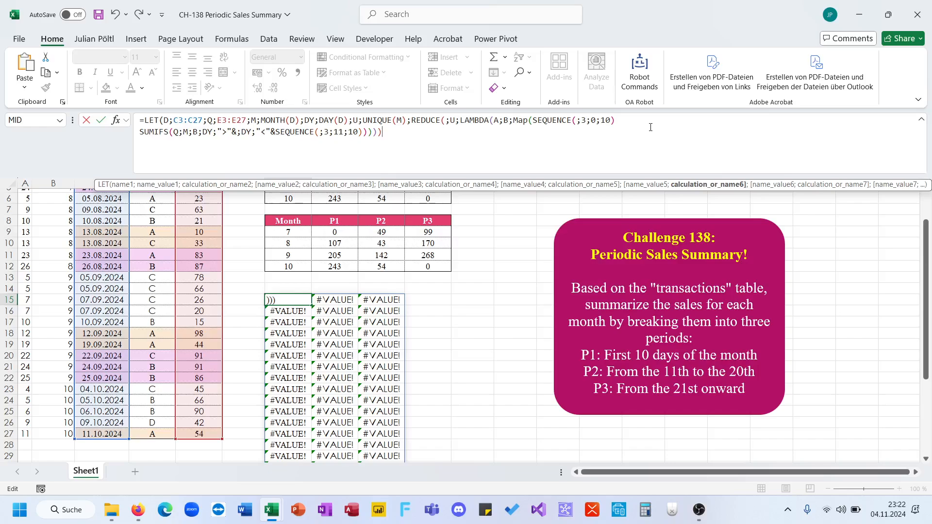
Add ;LAMBDA(C;SUM(FILTER(Q; after the SEQUENCE as MAP's function
click(637, 120)
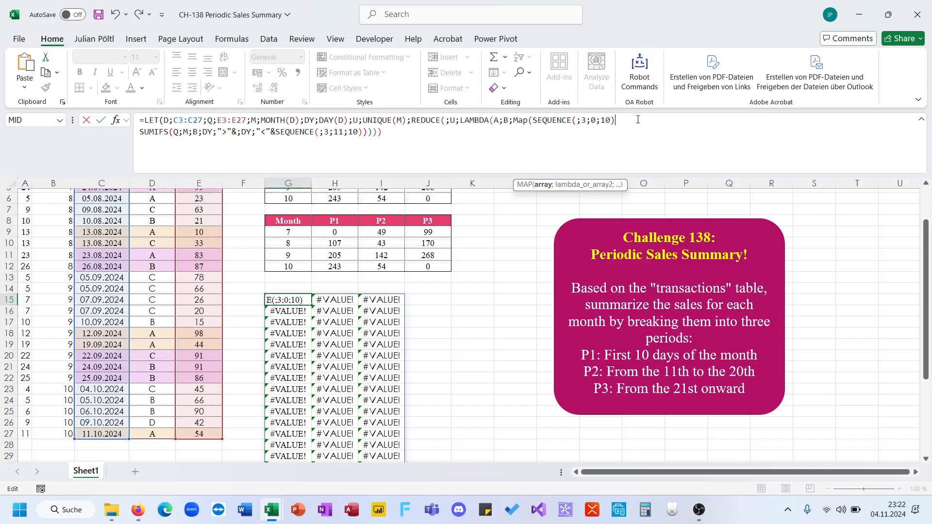
text(;LAMBDA()
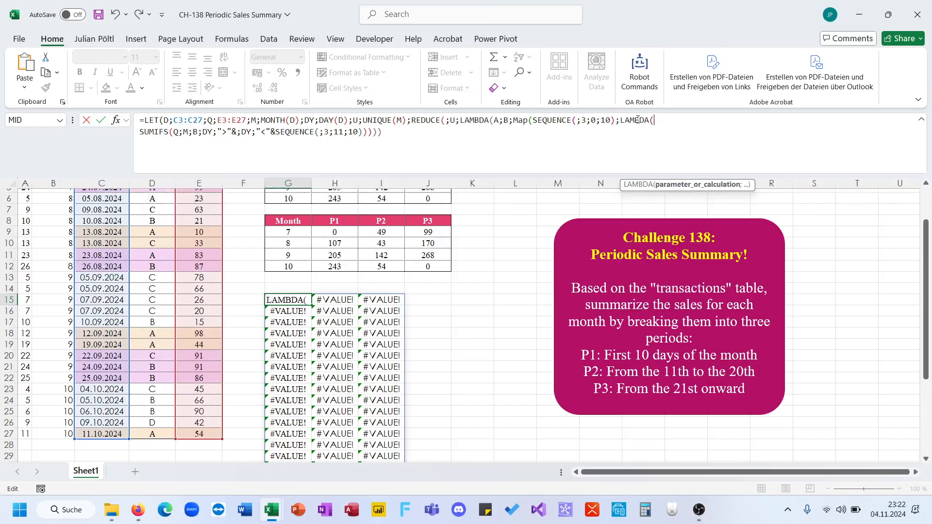
text(C;)
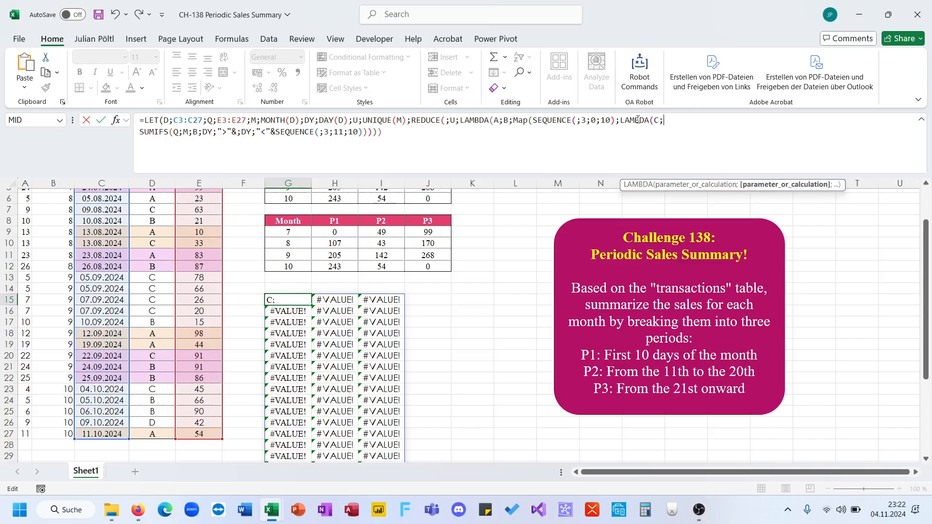
text(SUM(FIL)
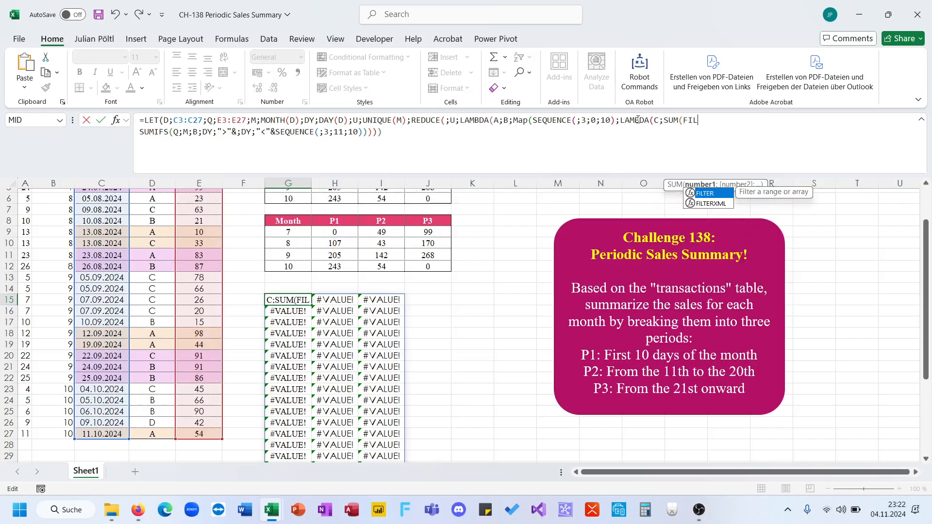
key(Tab)
text(Q;)
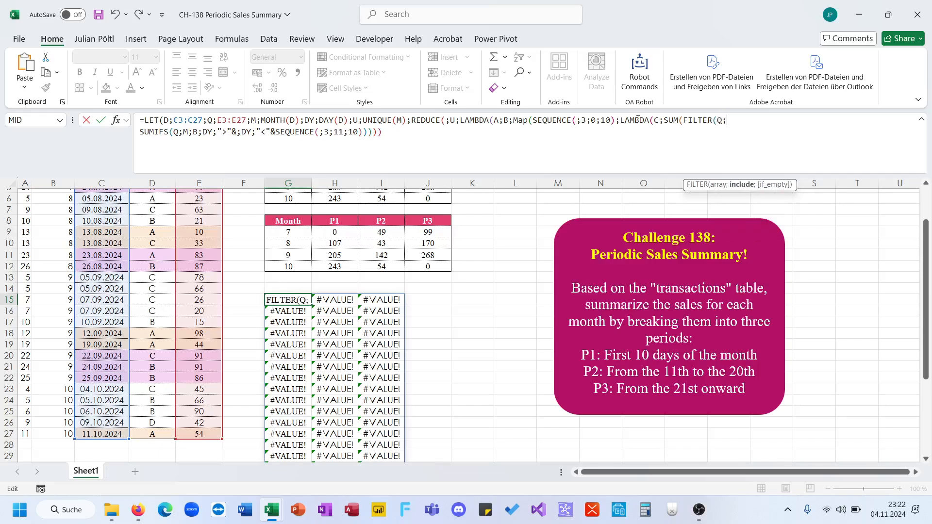
Enter the FILTER condition (M=B)*(DY>C)*(DY<(C+11)) and close all open parentheses of the formula
text(M=)
text(B)
text(()
text()*()
text(DY>)
text(C)
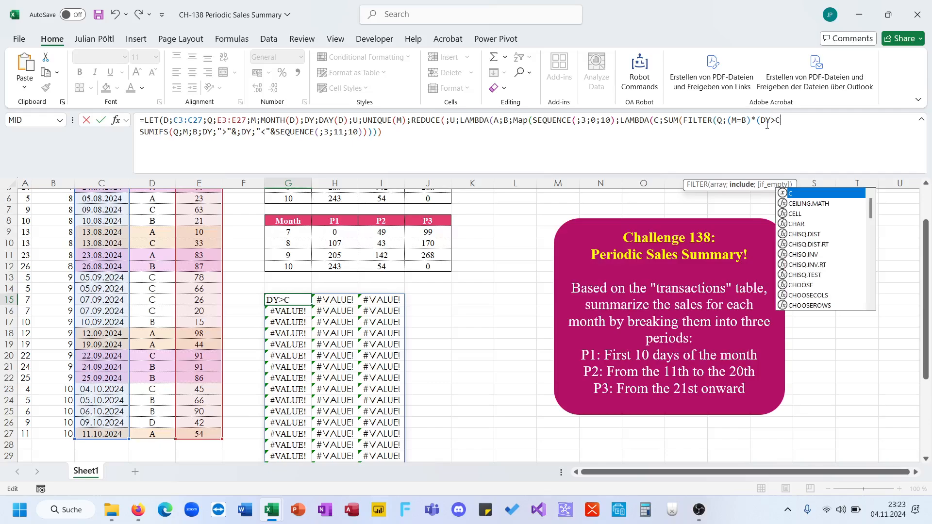
text()*()
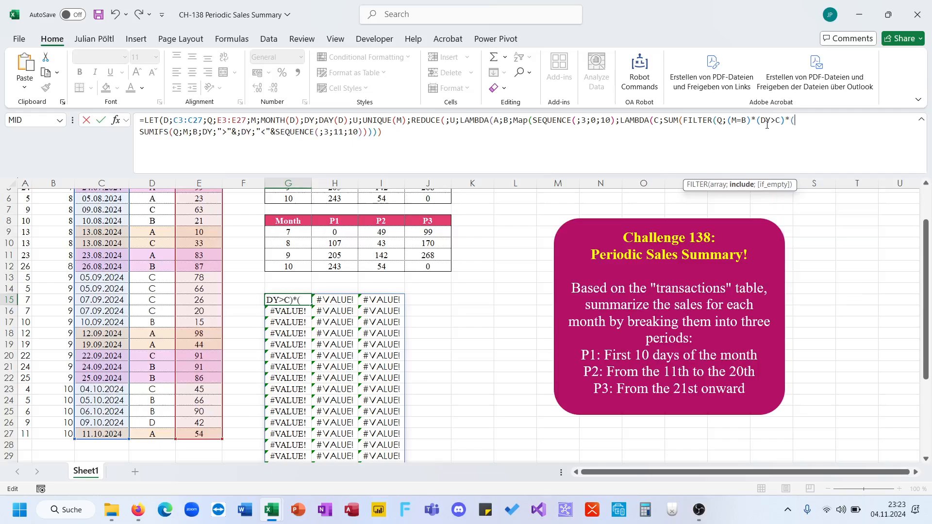
text(DY<(C+11))))))
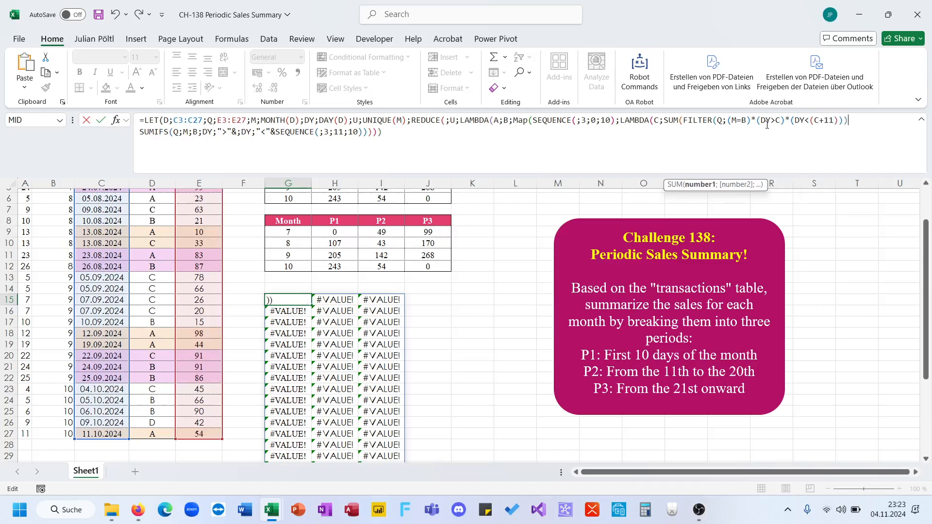
text())))
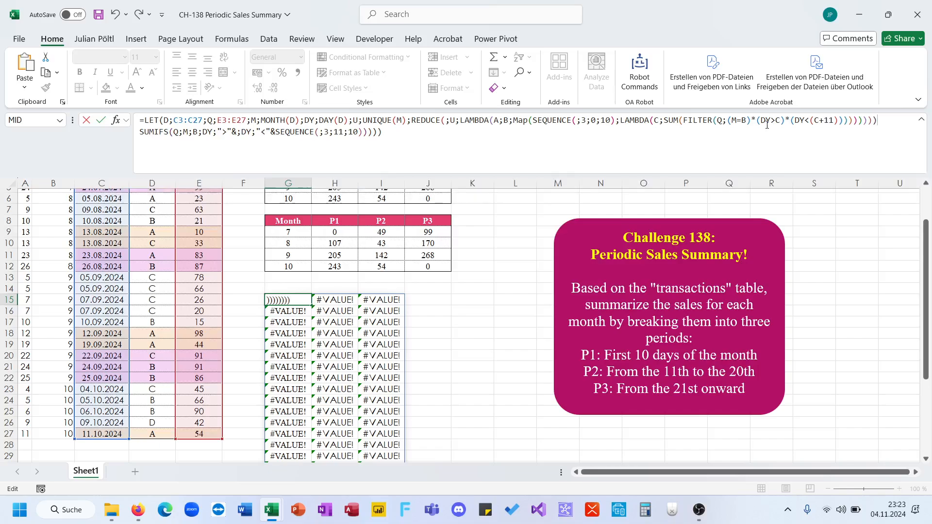
Delete the leftover SUMIFS text from the end of the formula, commit it in G15 and select the third result cell, I15
key(Delete)
key(Delete)
key(Delete)
key(Delete)
key(Delete)
key(Delete)
key(Delete)
key(Delete)
key(Delete)
key(Delete)
key(Delete)
key(Delete)
key(Delete)
key(Delete)
key(Delete)
key(Delete)
key(Delete)
key(Delete)
key(Delete)
key(Delete)
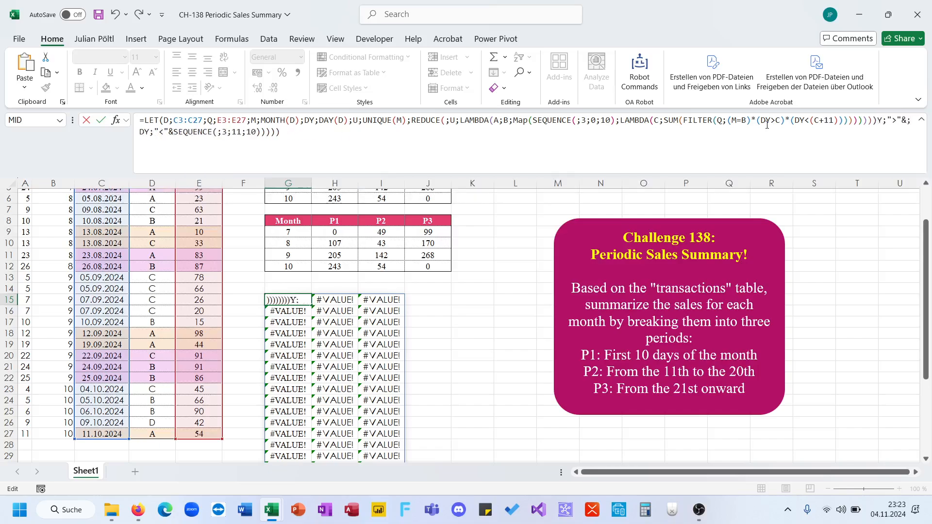
key(Delete)
key(Delete)
key(Delete)
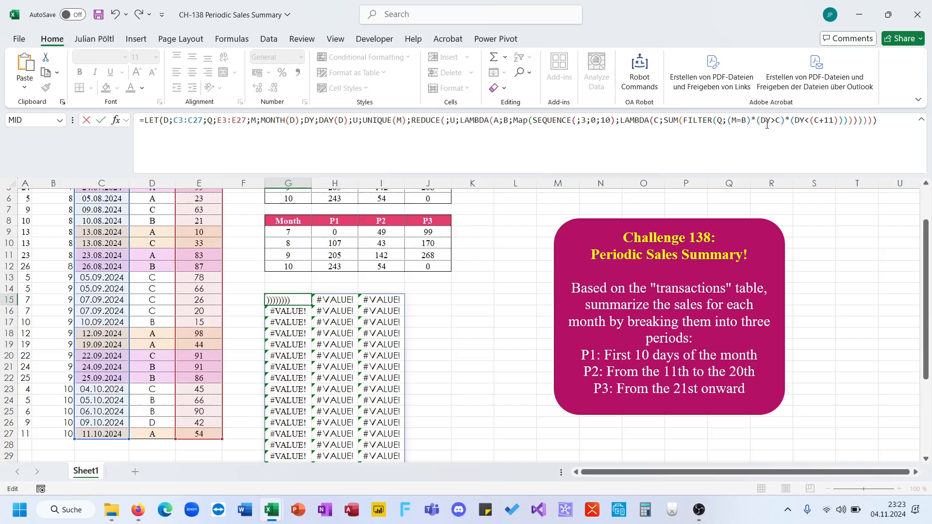
key(ctrl+Return)
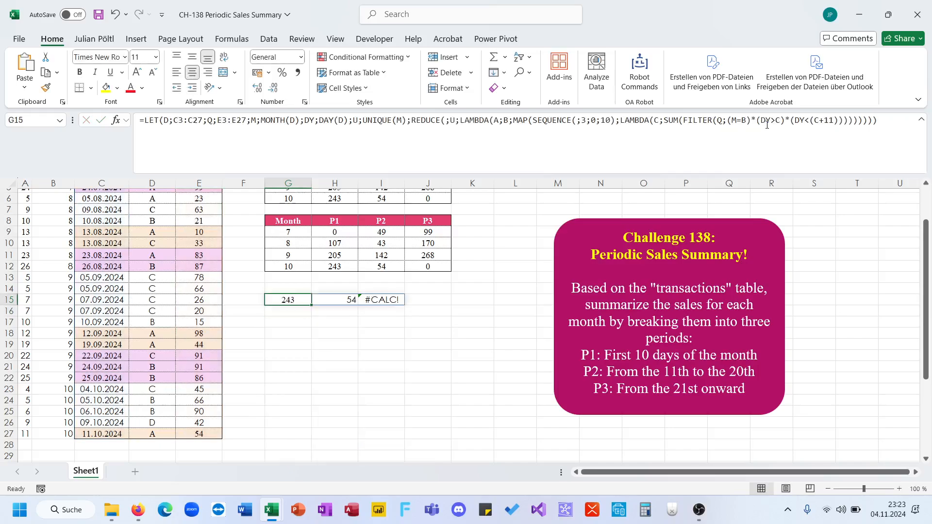
click(382, 300)
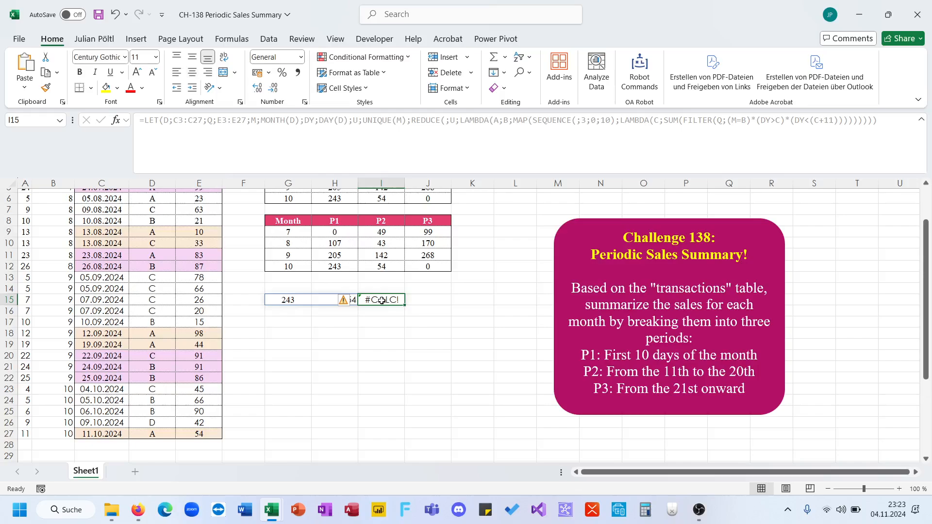
click(304, 303)
click(684, 121)
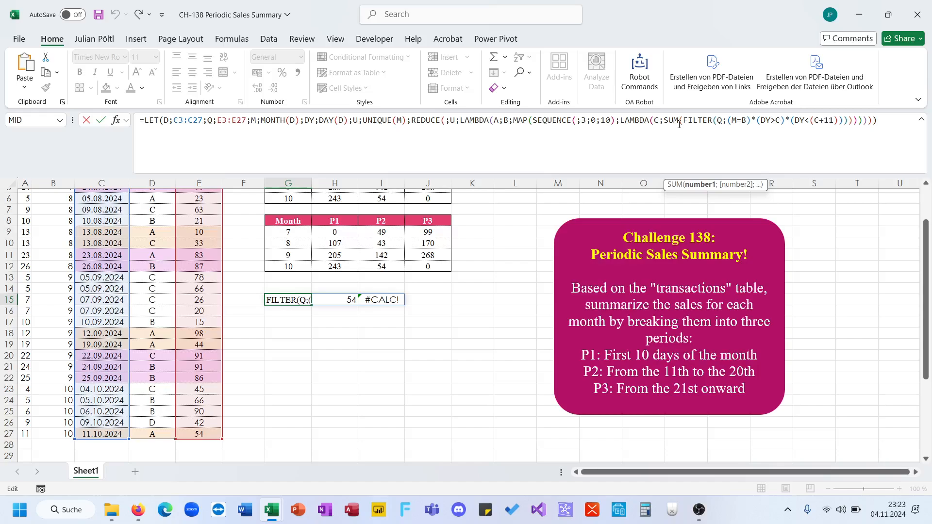
text(IFERROR()
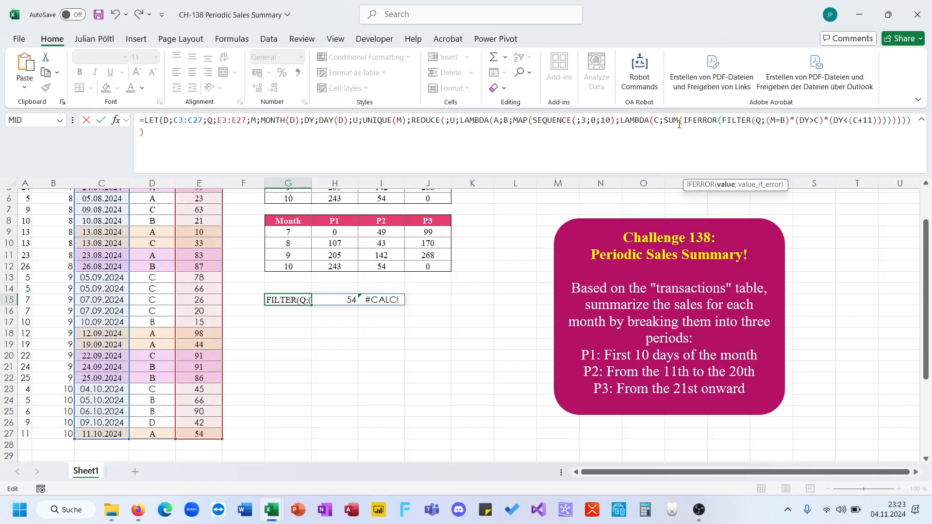
click(882, 120)
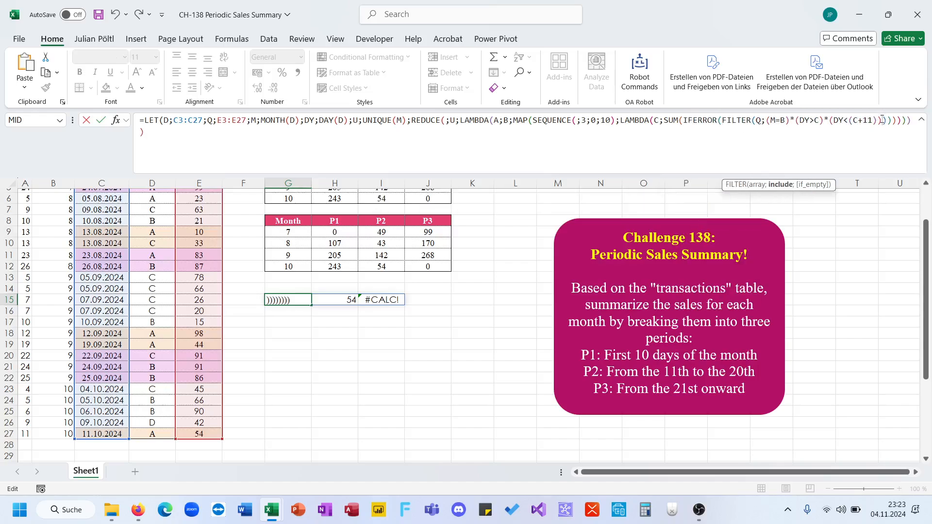
key(ctrl+z)
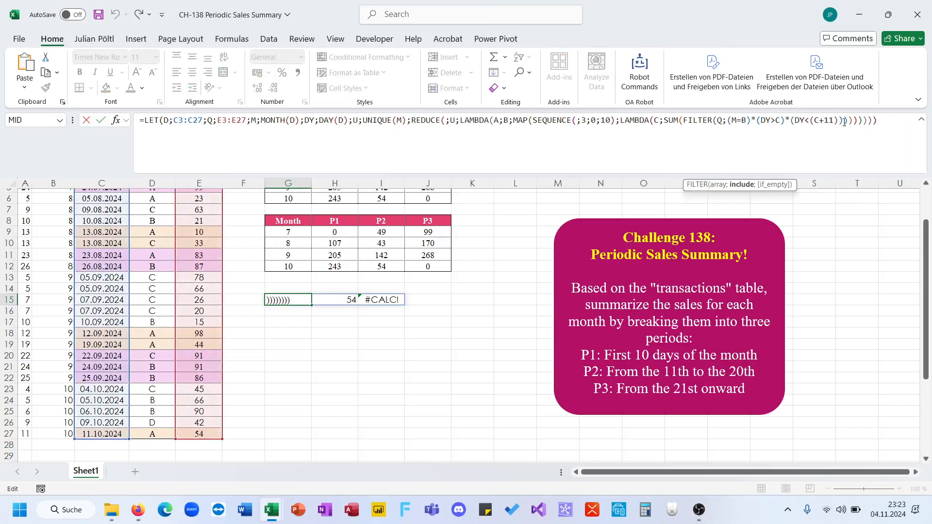
Add 0 as FILTER's if_empty argument in the G15 formula and commit it
text(;0)
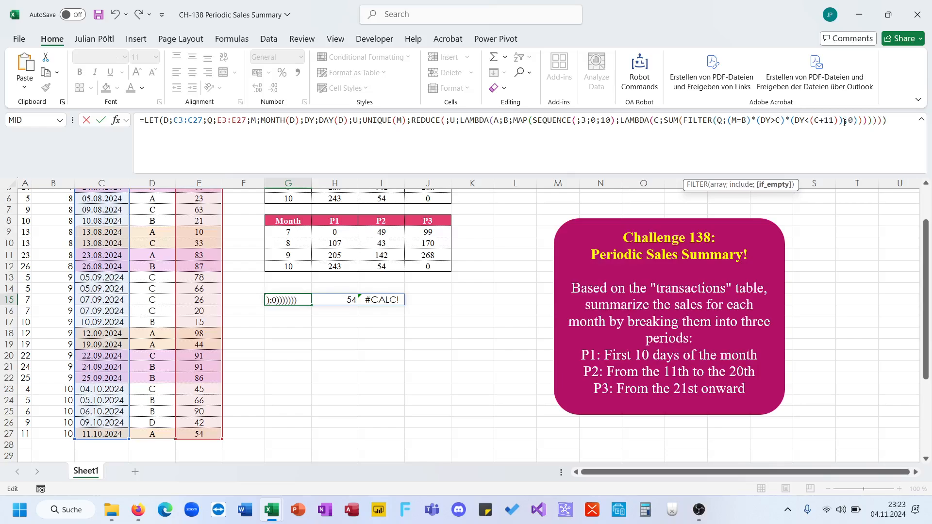
key(Return)
key(Up)
Wrap the MAP call in VSTACK(A;…) inside REDUCE's LAMBDA, closing the extra parenthesis, and commit the formula
click(845, 122)
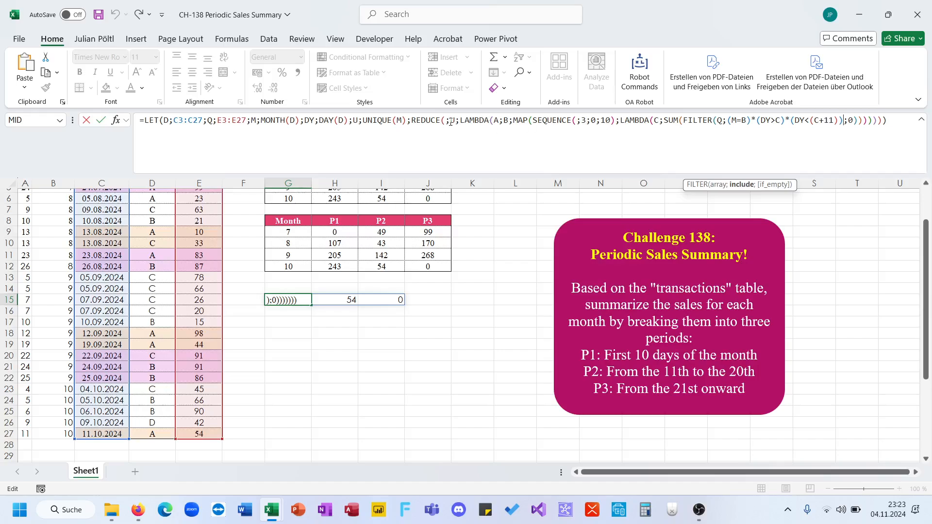
click(513, 120)
text(VSTACK(A;)
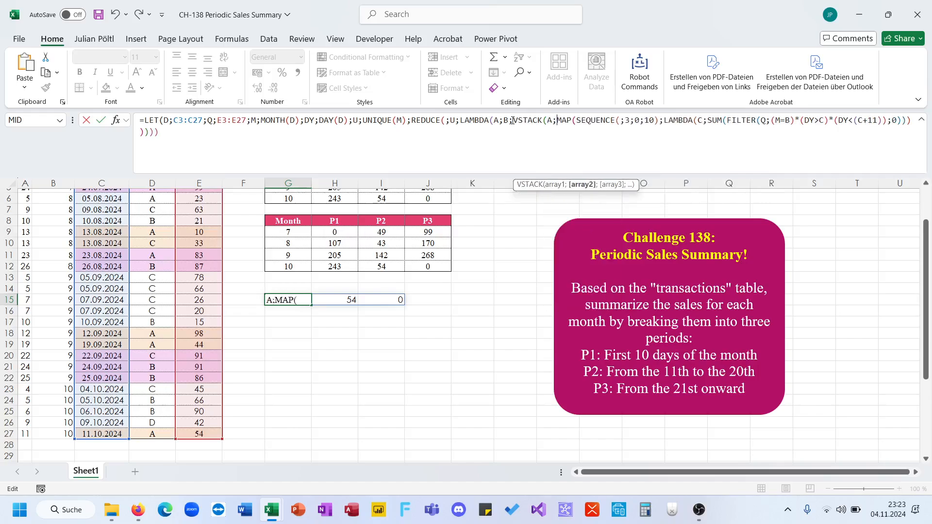
text())
key(Return)
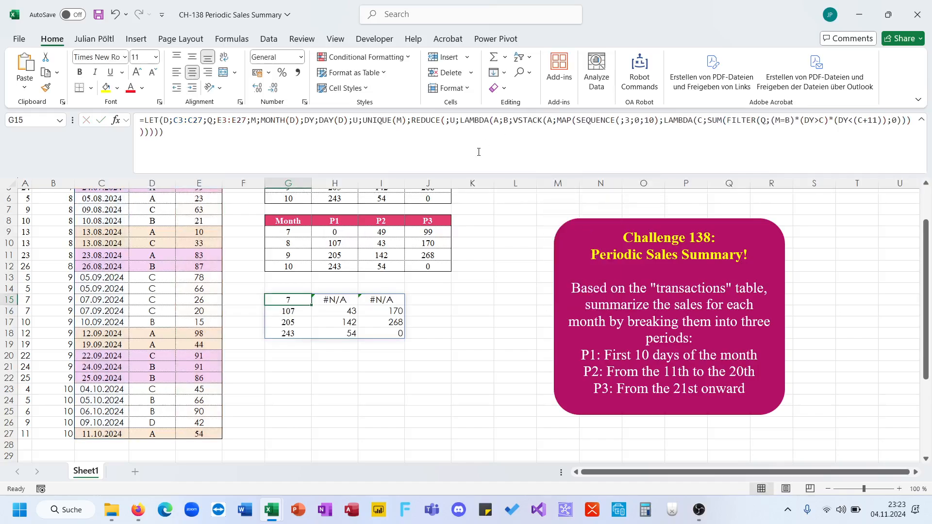
Move the formula from G15 to H15 and enter 0 as REDUCE's initial value
drag(292, 305, 328, 303)
click(447, 121)
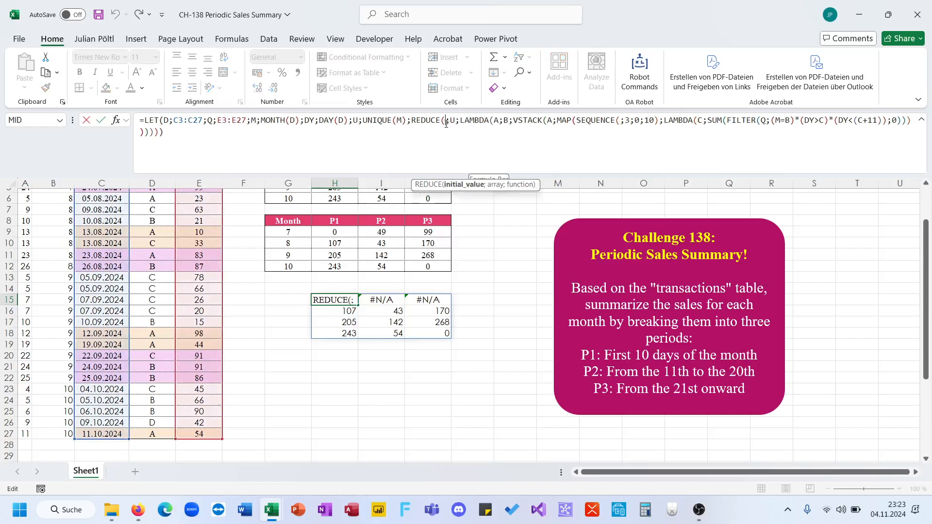
text(0)
key(Return)
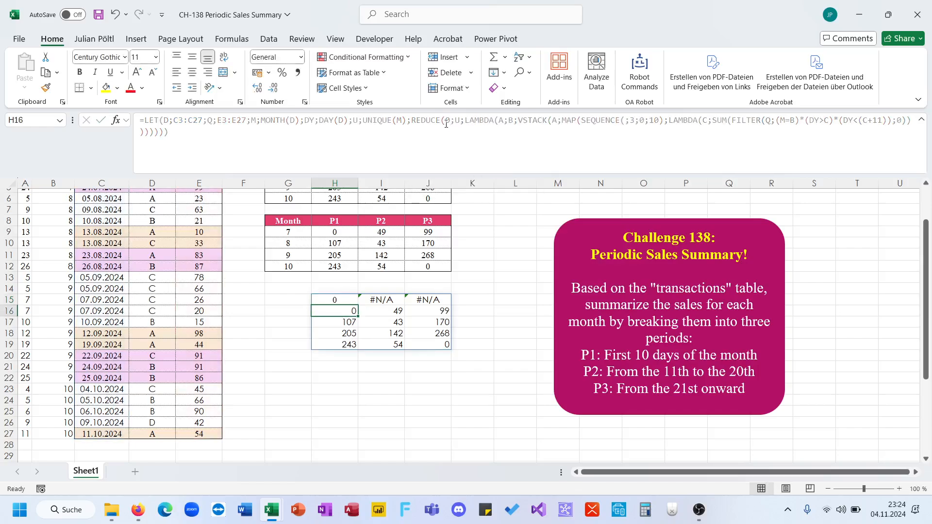
Replace REDUCE's initial value in H15 with "P"&SEQUENCE(;3) and commit the formula
key(Up)
double_click(447, 121)
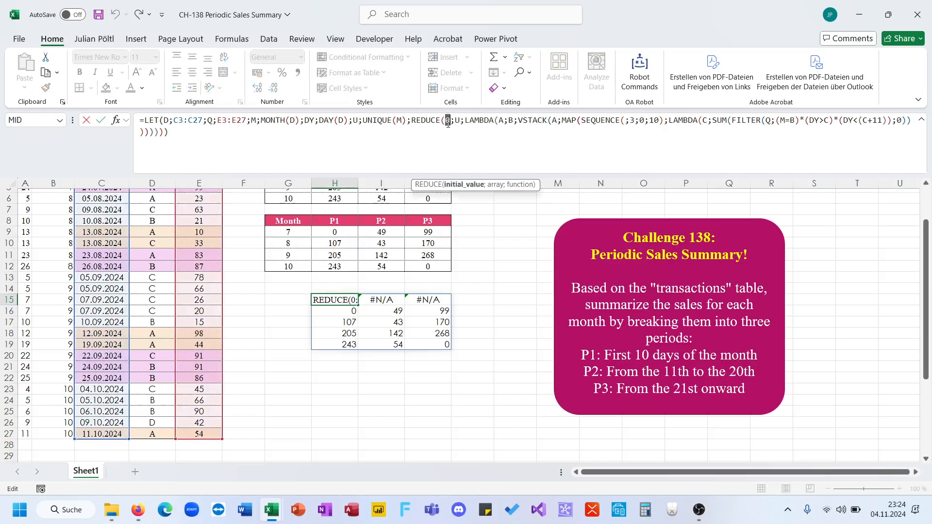
text("P")
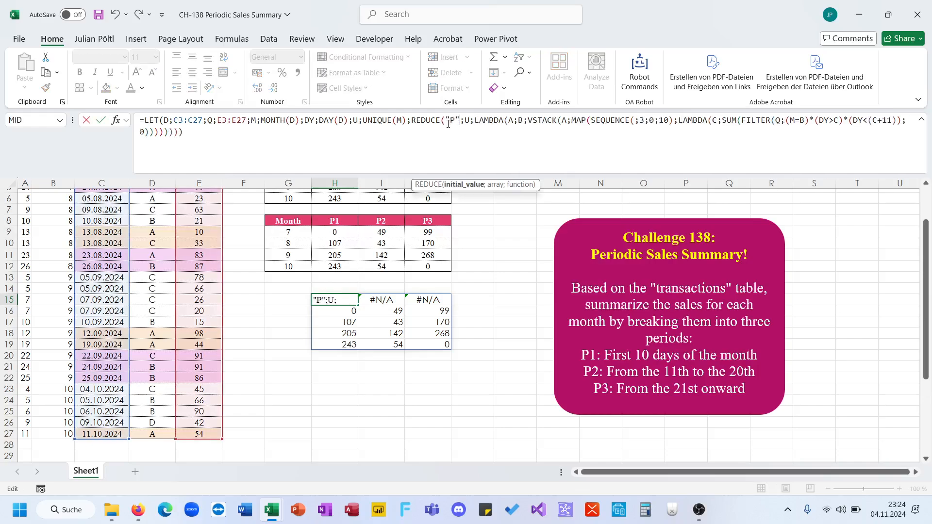
text(&se)
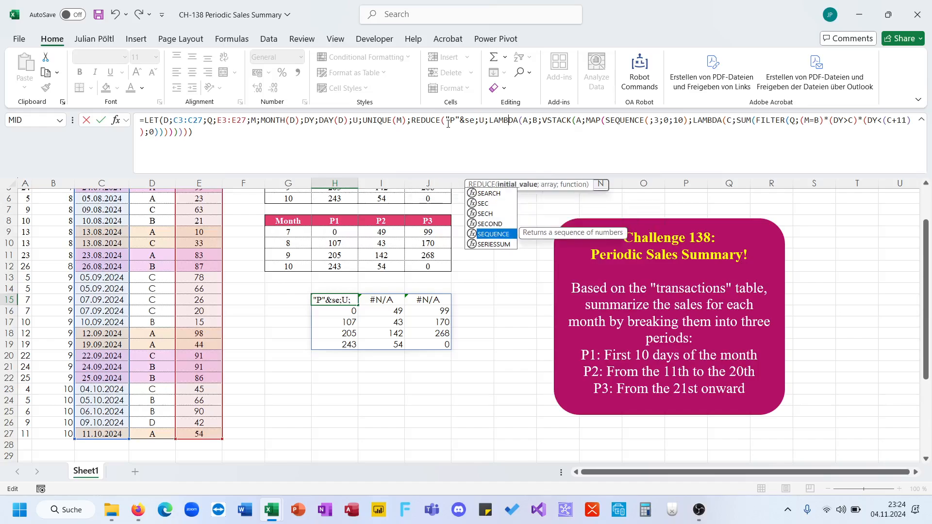
key(Tab)
text(;3))
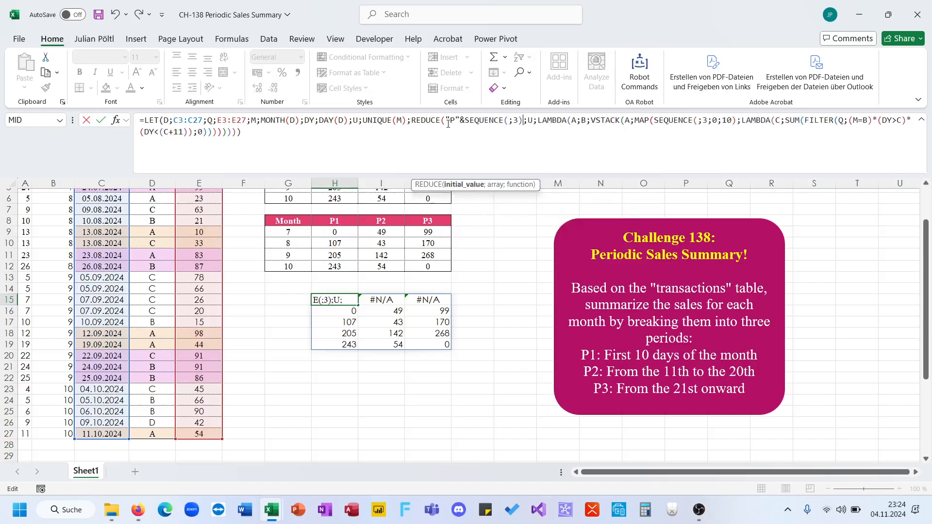
key(ctrl+Return)
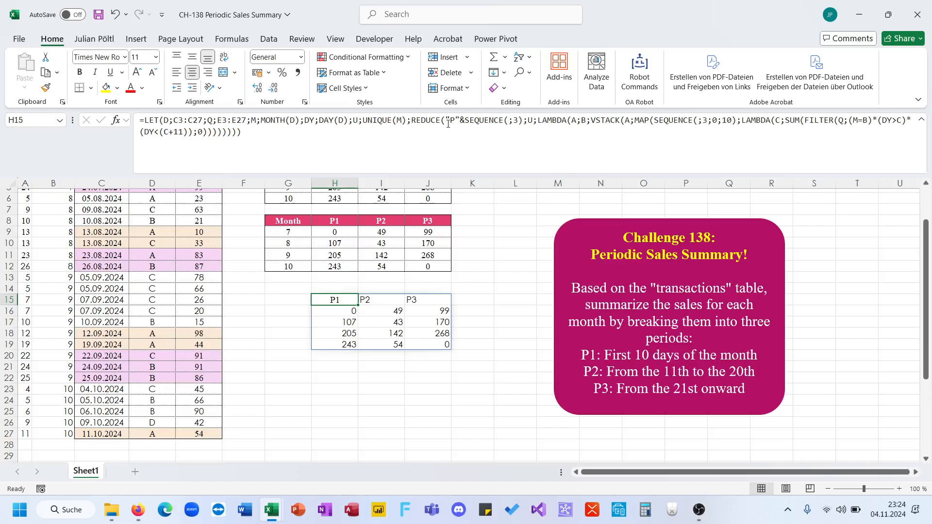
Insert HSTACK( directly before REDUCE in the H15 formula
click(413, 125)
text(hs)
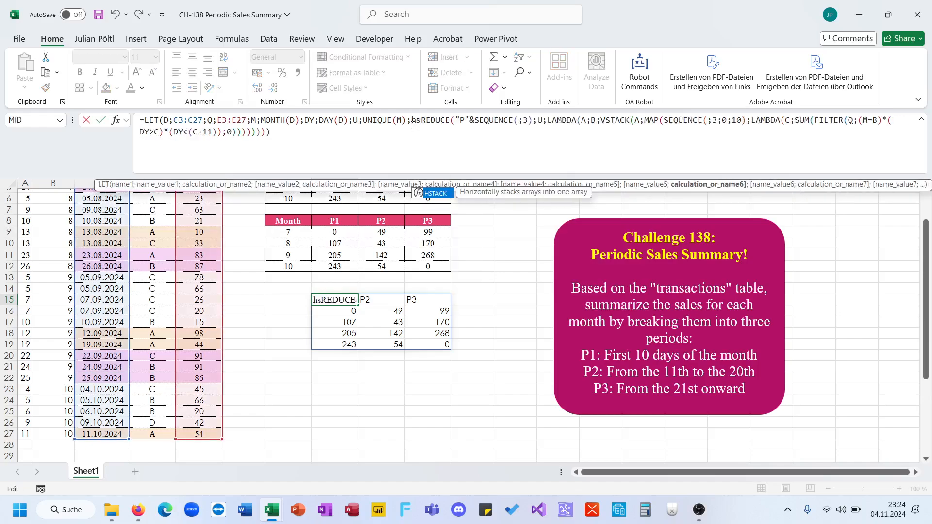
key(Tab)
text(")
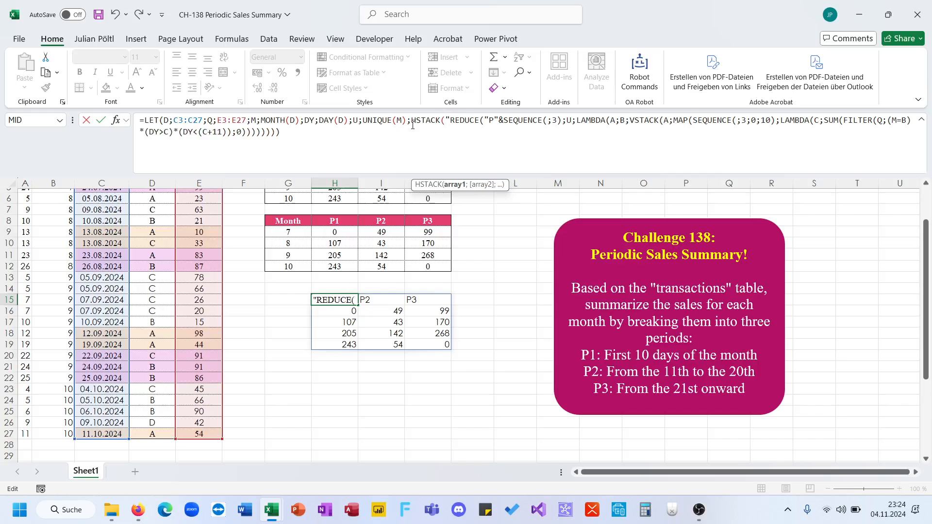
text(Mo)
key(BackSpace)
key(BackSpace)
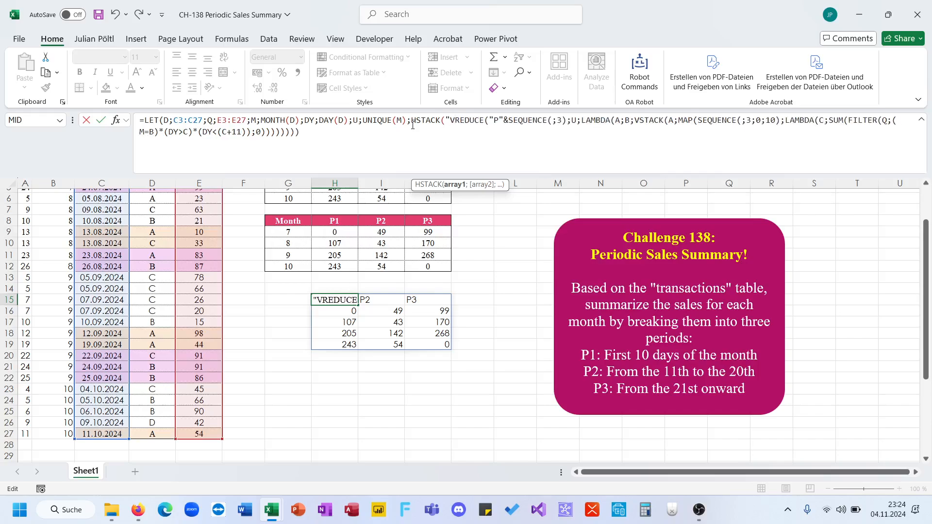
Enter VSTACK("Month"); as HSTACK's first array, ahead of REDUCE
key(Left)
text(vs)
key(Tab)
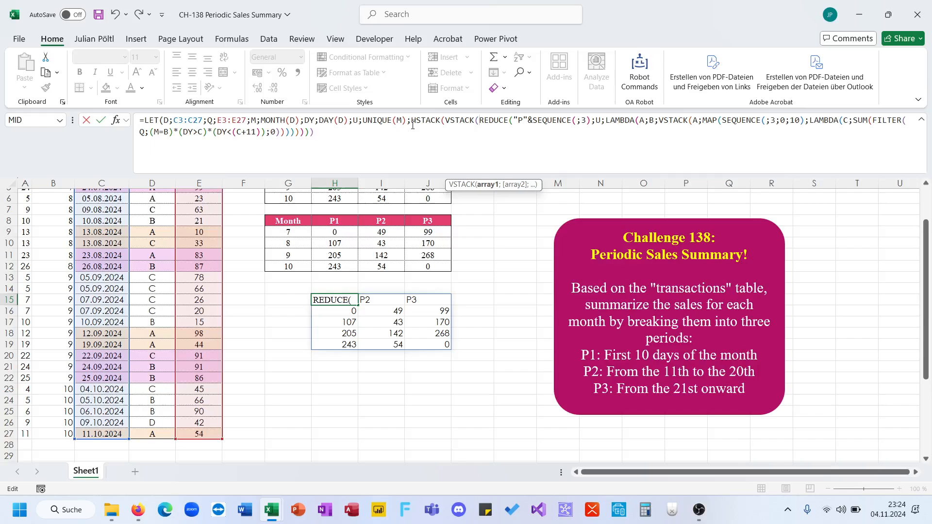
key(Right)
text(Month"()
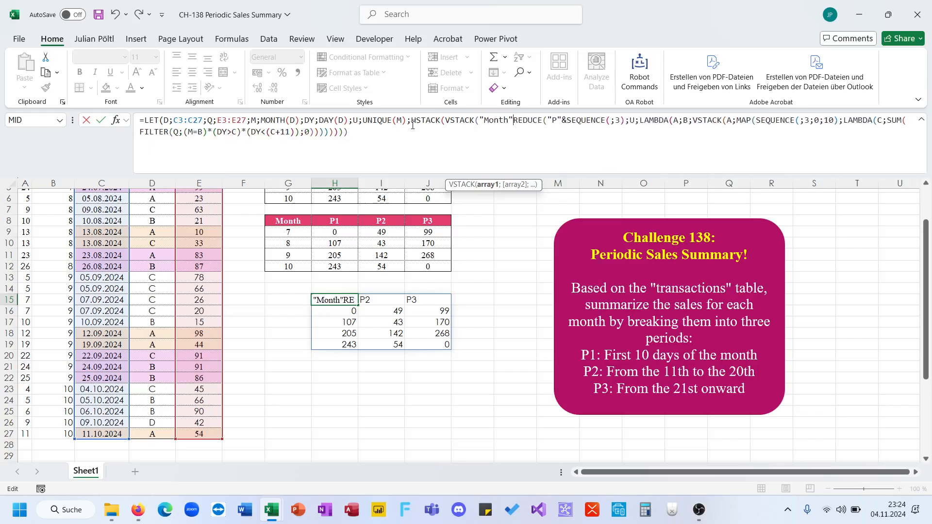
key(BackSpace)
text();)
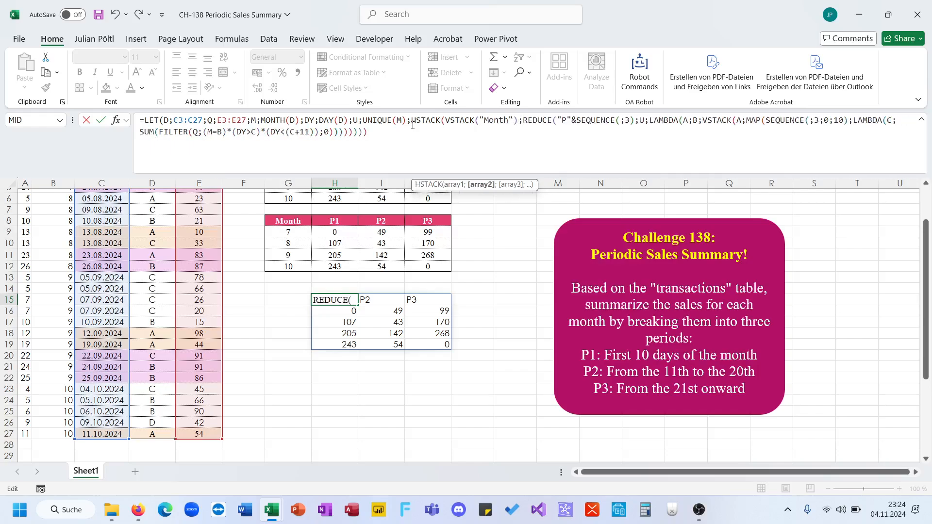
Extend the header stack to VSTACK("Month";U), close HSTACK's parenthesis at the end and commit the formula
text(U);)
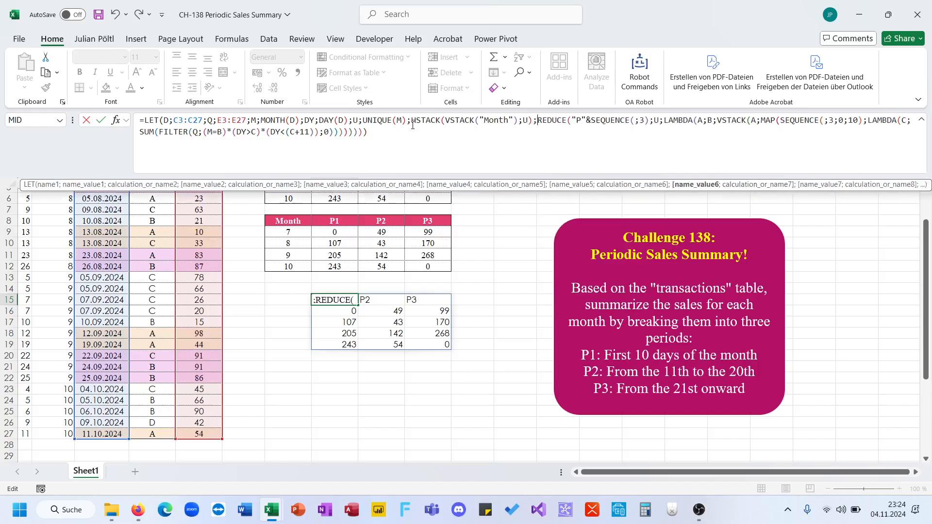
key(BackSpace)
key(BackSpace)
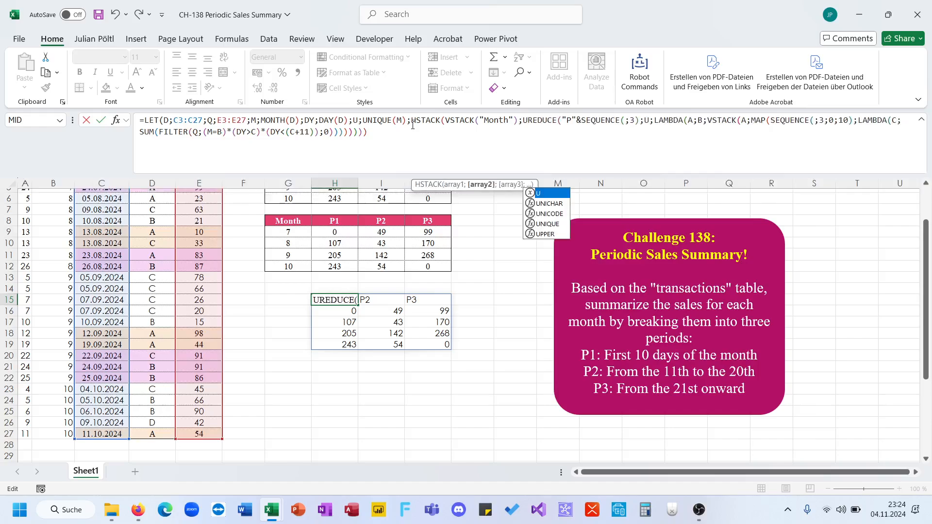
key(BackSpace)
key(BackSpace)
key(BackSpace)
text(;U);)
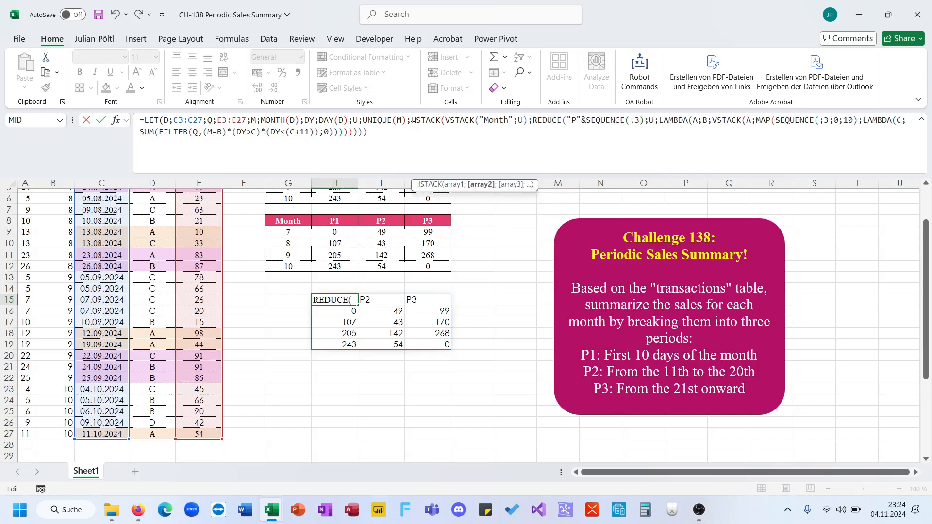
text())
key(Return)
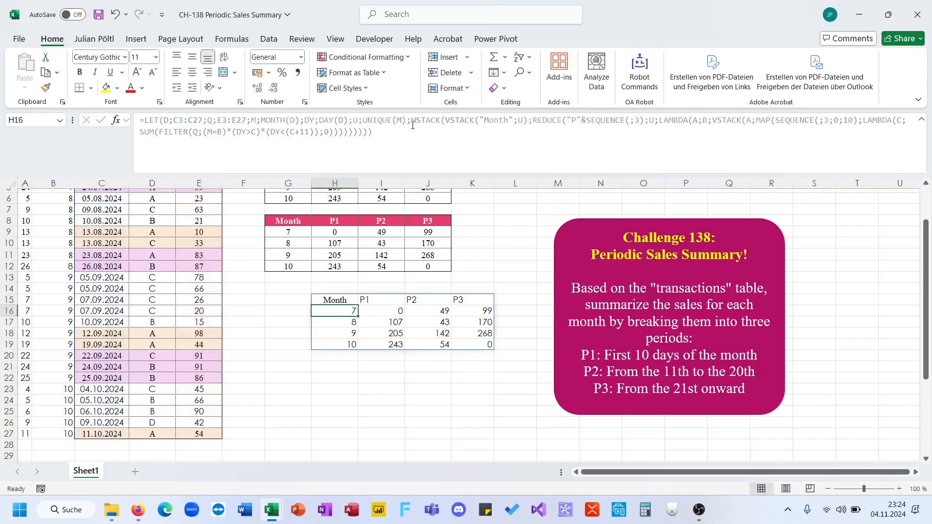
Move the formula from H15 back to G15 and compare it with the existing solution formula in G8
drag(315, 297, 287, 311)
drag(303, 220, 400, 257)
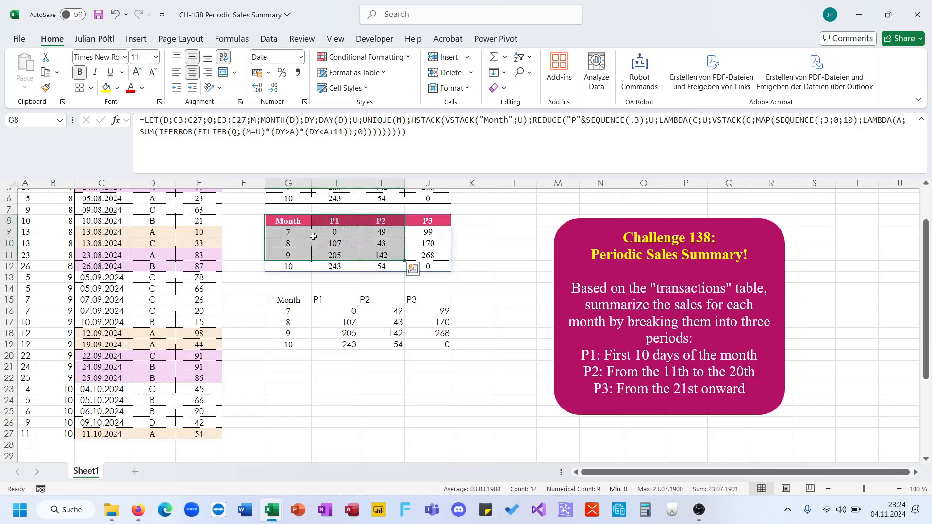
click(302, 220)
click(294, 303)
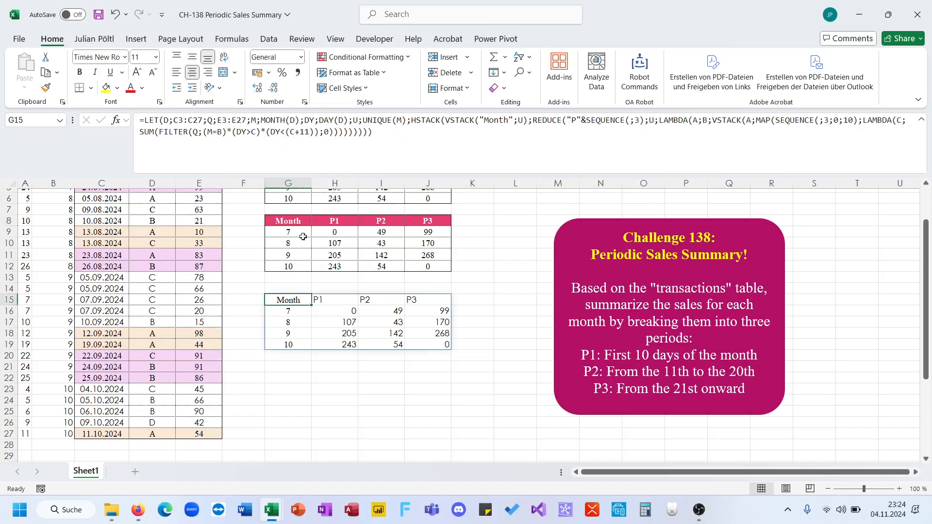
click(300, 222)
click(295, 300)
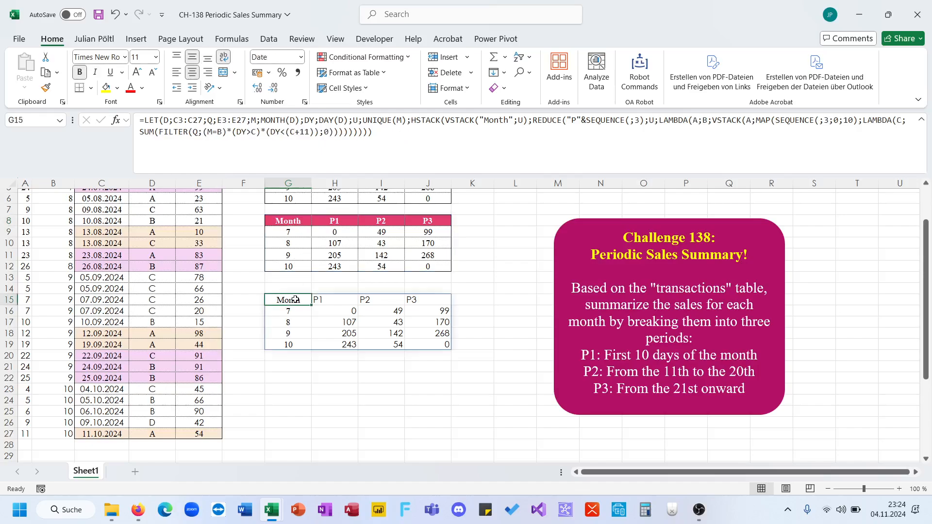
click(296, 219)
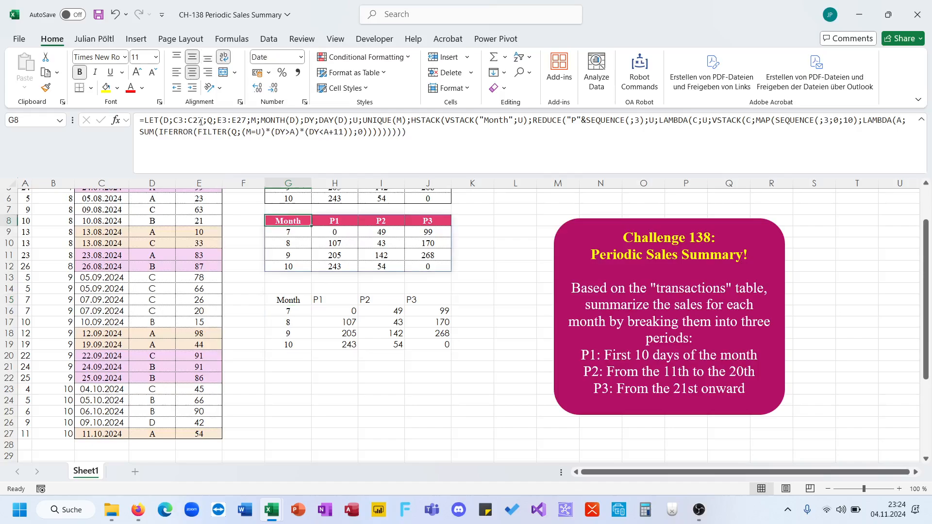
Copy the formatting of the solution table G8:J12 onto the new result range G15:J19
drag(288, 220, 443, 268)
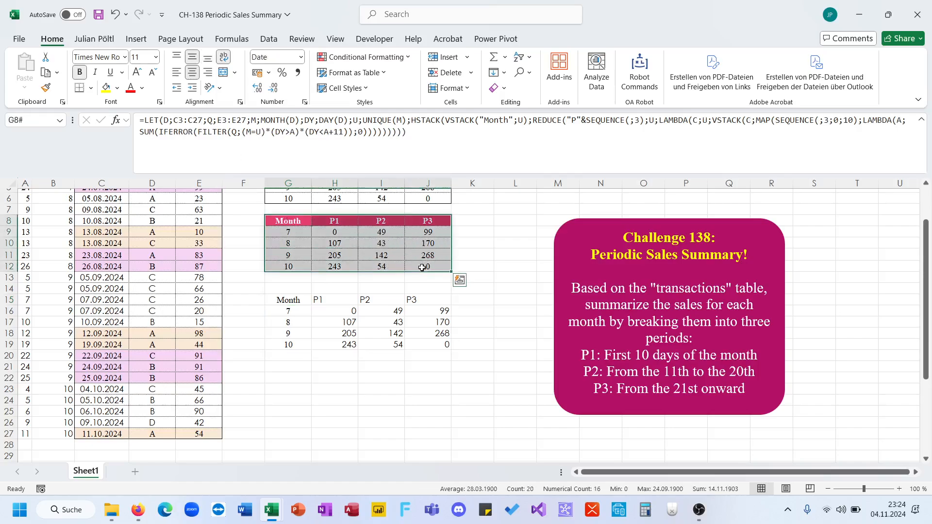
click(45, 88)
mouse_move(282, 300)
mouse_down()
mouse_move(339, 328)
mouse_move(439, 345)
mouse_up()
click(305, 301)
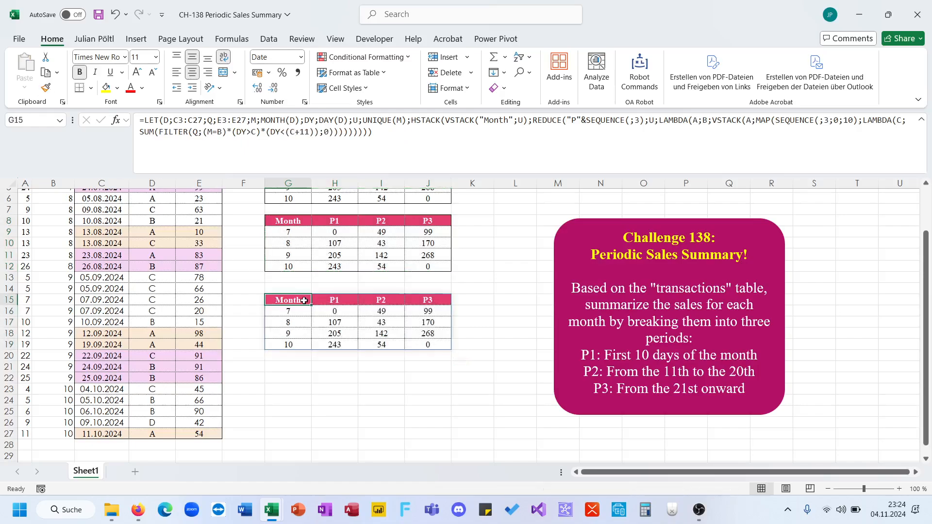
click(410, 150)
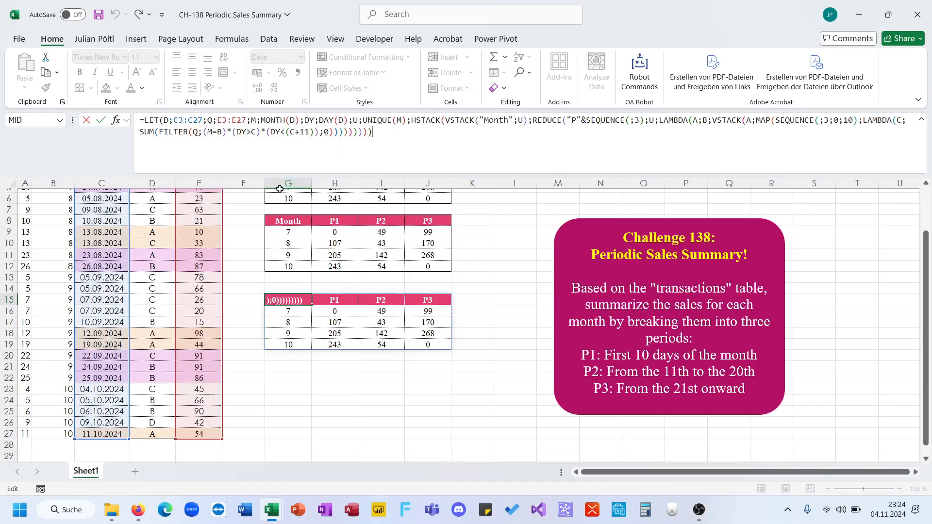
key(ctrl+Return)
key(ctrl+shift+p)
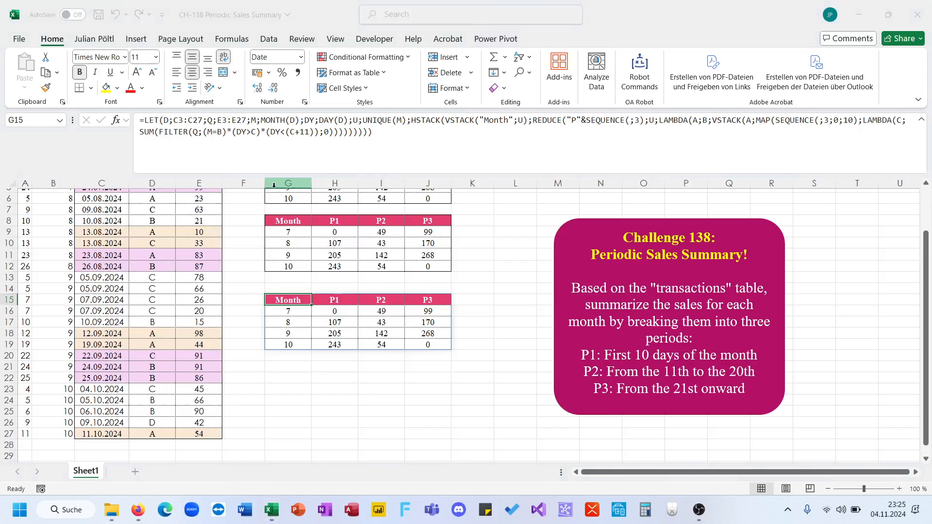
text(eng)
key(Return)
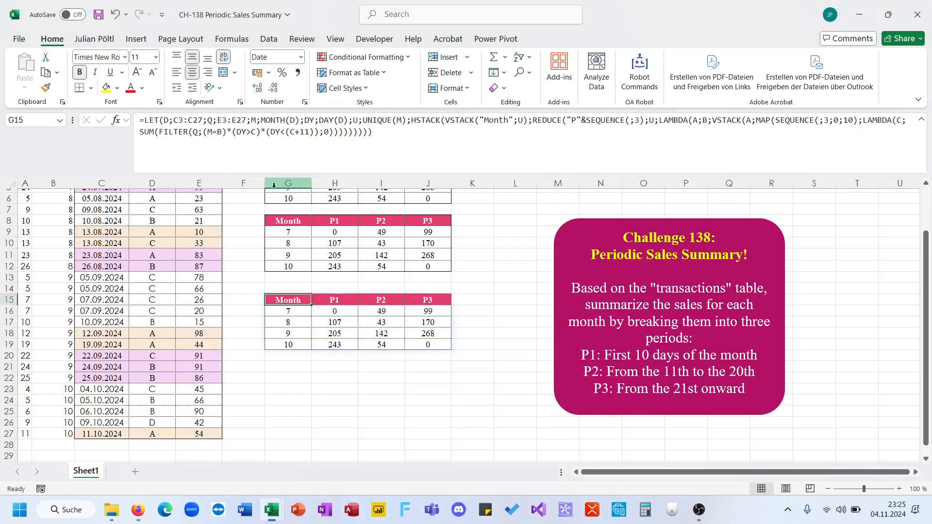
key(Return)
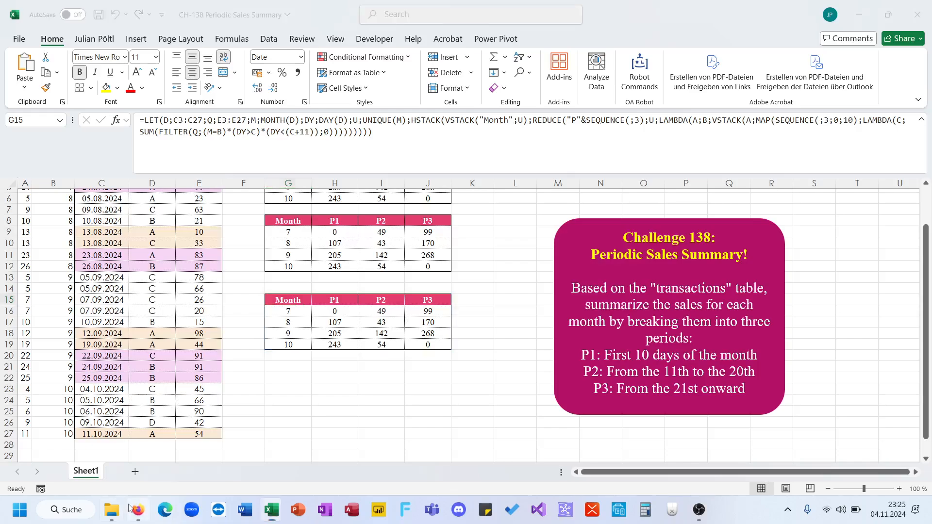
Switch to the LinkedIn post for Challenge 138 in Firefox and publish the copied comma-separated LET formula as a comment
key(alt+Tab)
scroll(351, 337, down, 5)
scroll(351, 337, down, 1)
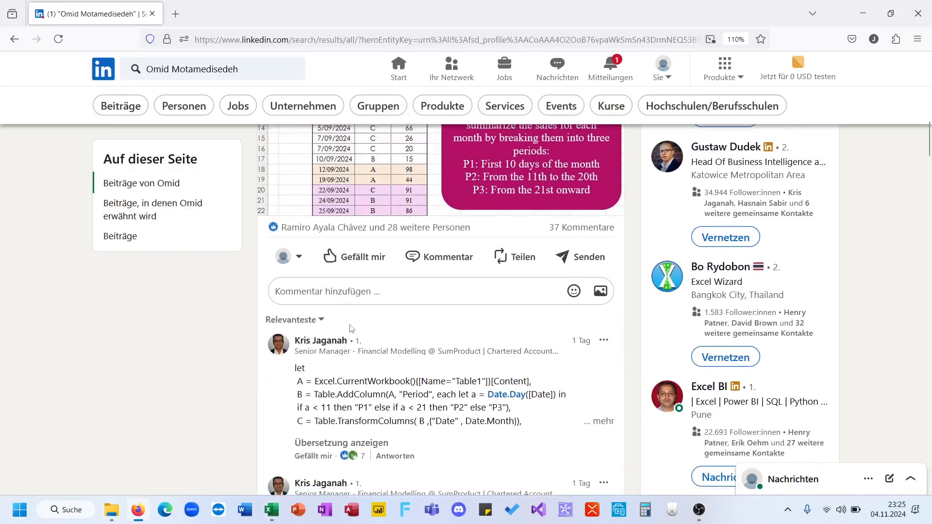
click(356, 291)
key(ctrl+v)
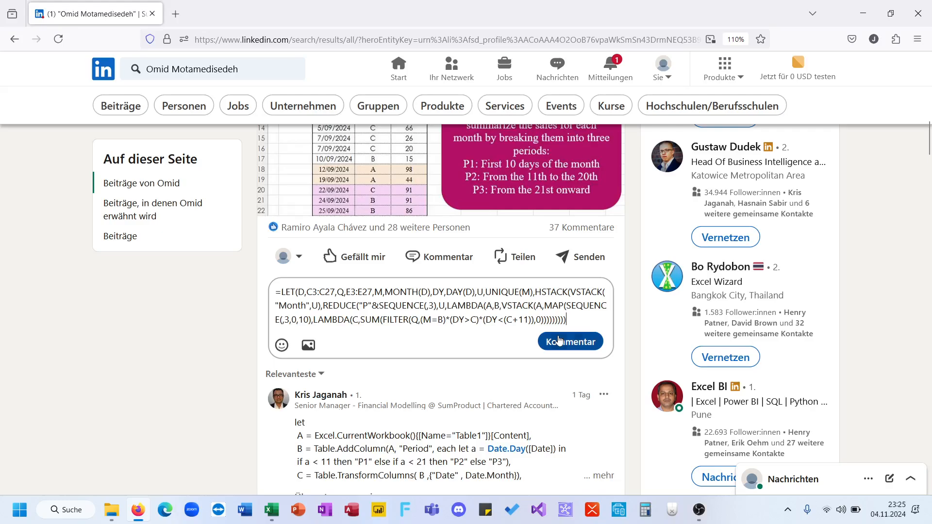
click(560, 340)
scroll(534, 350, down, 8)
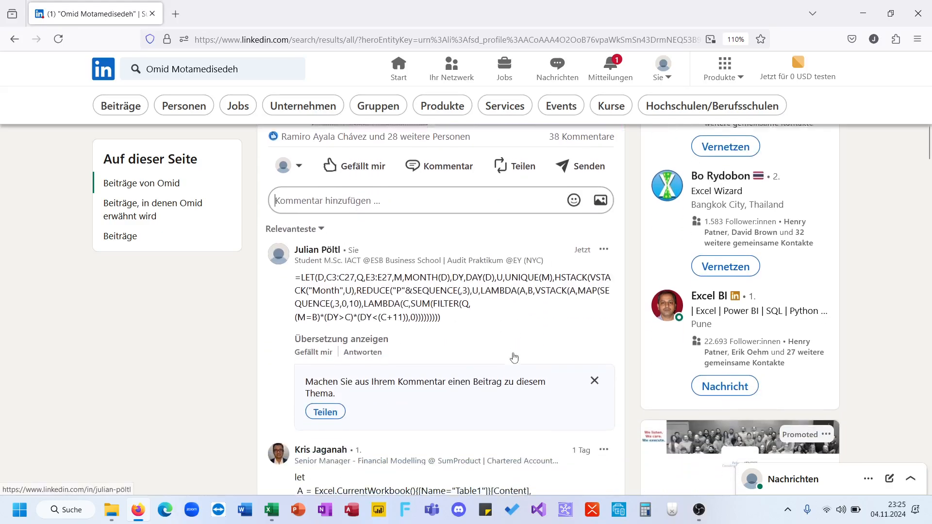
Like the Challenge 138 post and return to the Excel workbook's result tables
scroll(515, 357, up, 9)
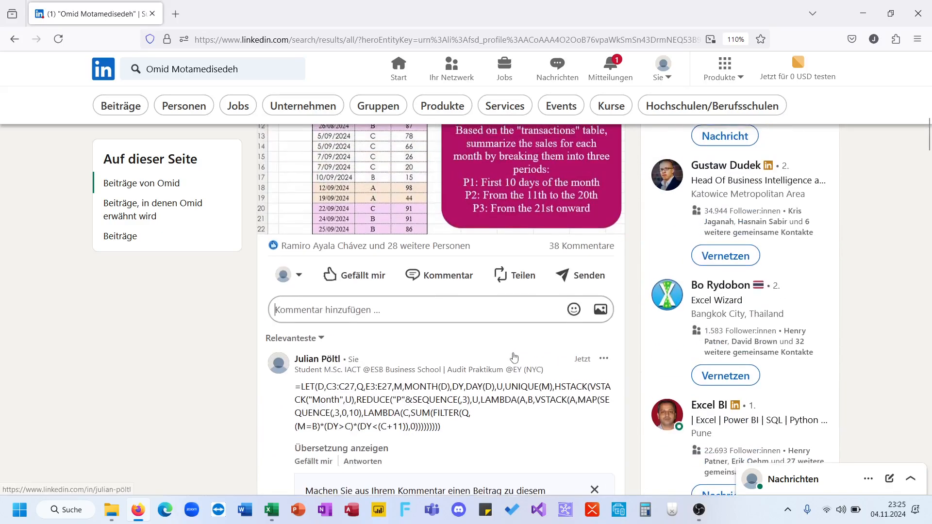
click(357, 375)
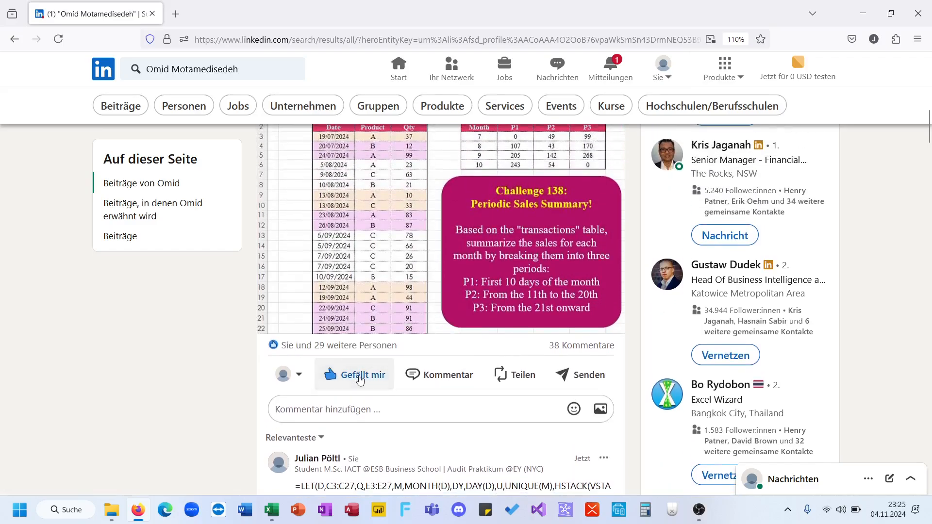
scroll(359, 376, up, 8)
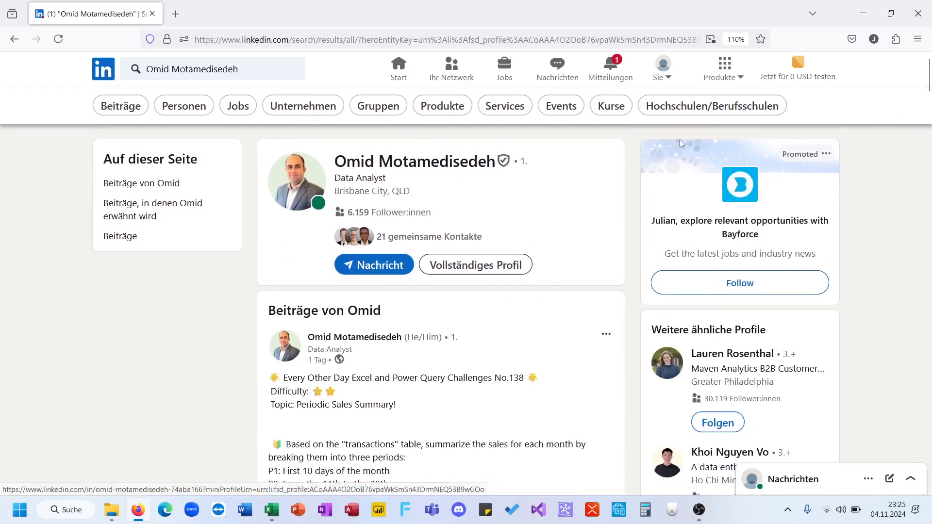
click(863, 13)
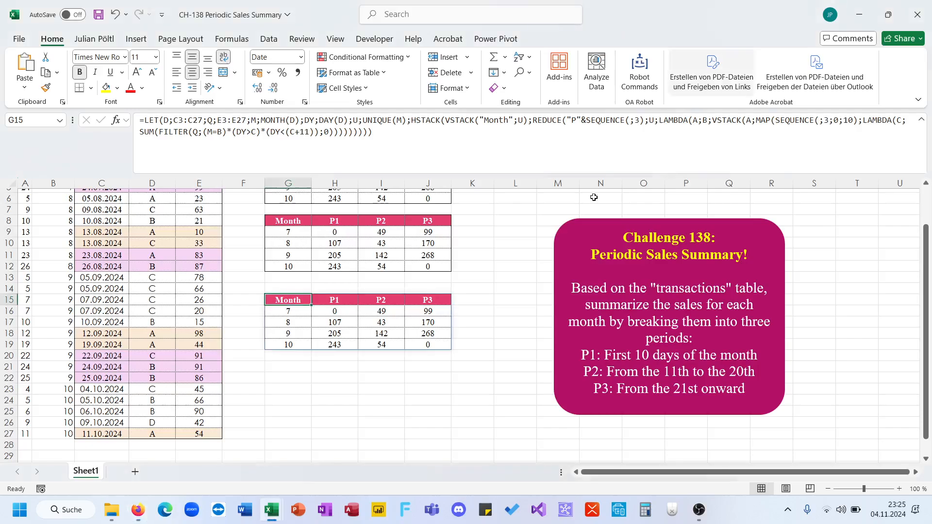
scroll(501, 288, up, 2)
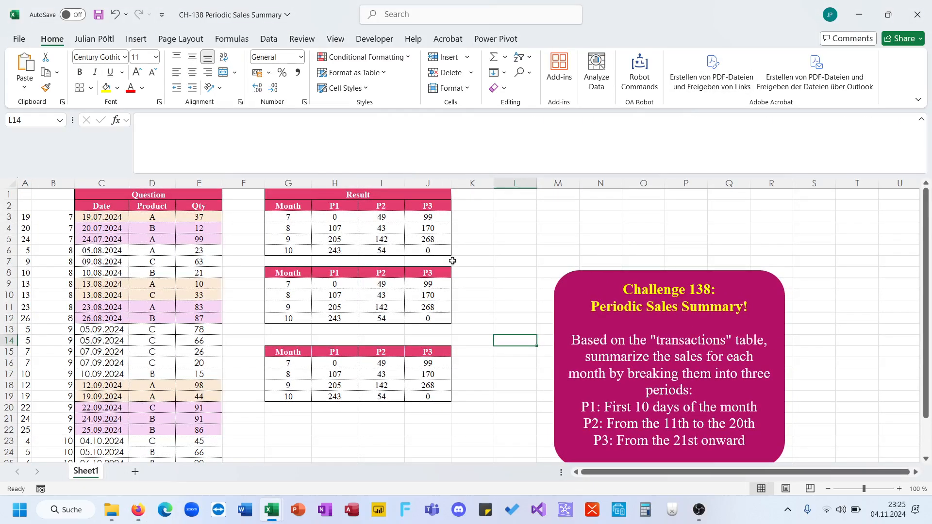
click(700, 510)
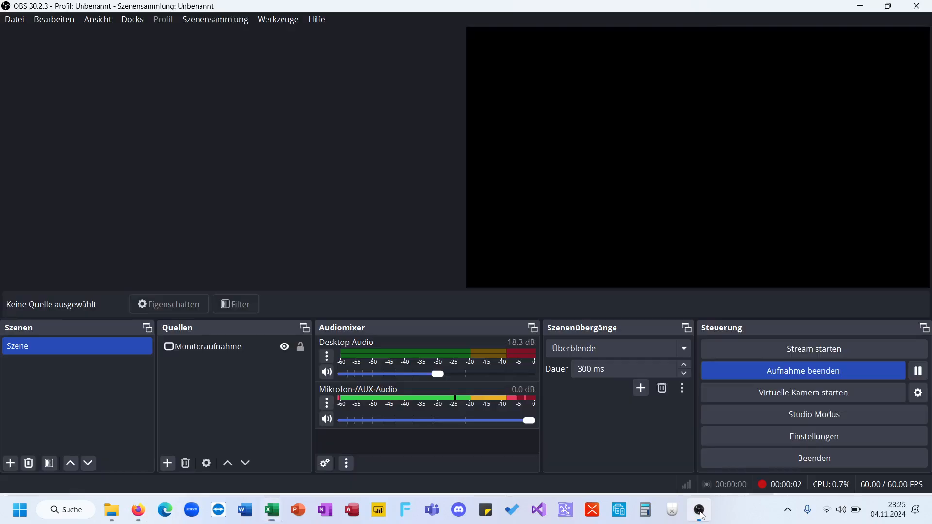